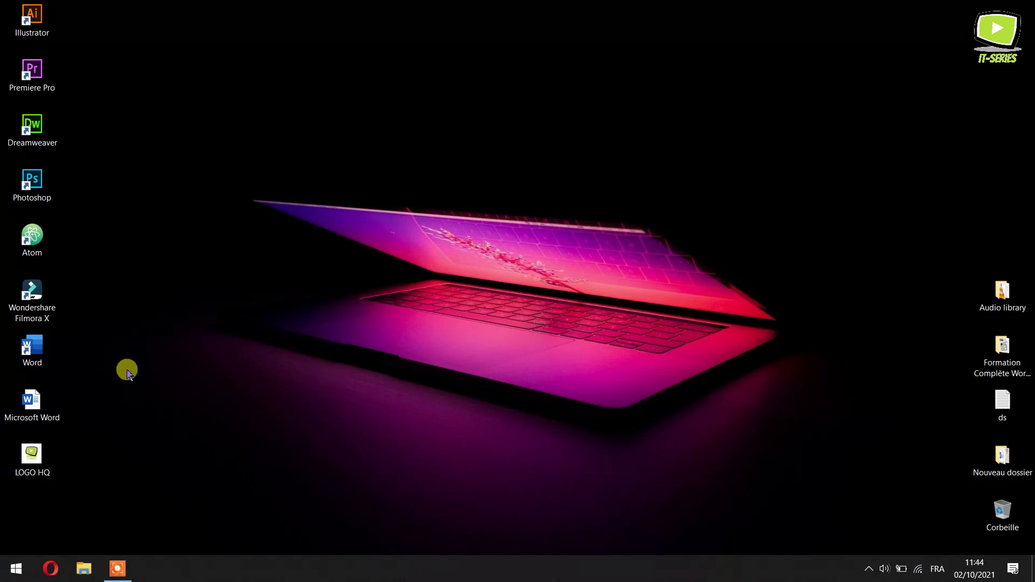
Open the Microsoft Word document from the desktop and look through the available page and section breaks.
left_click(50, 411)
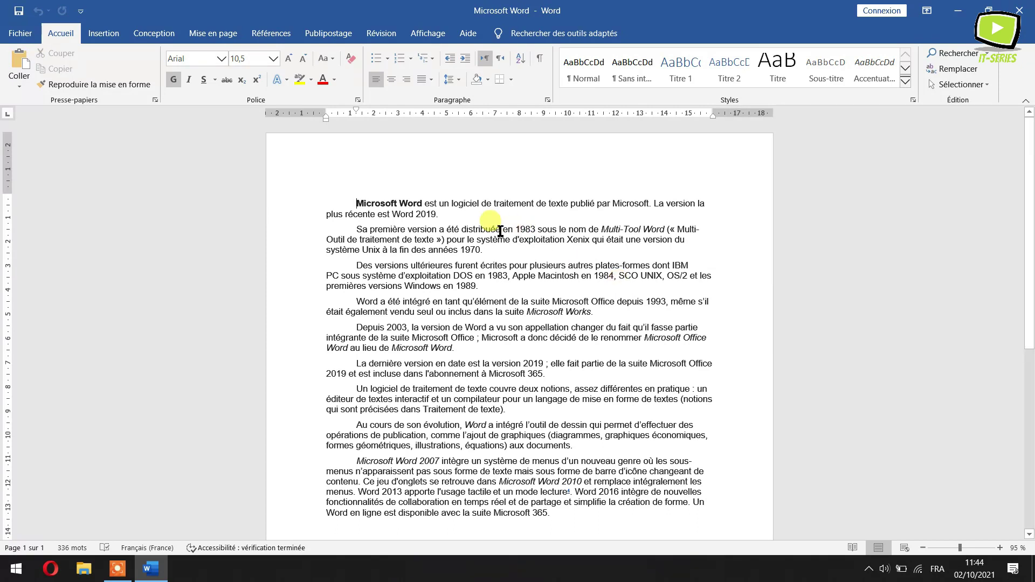
left_click(230, 41)
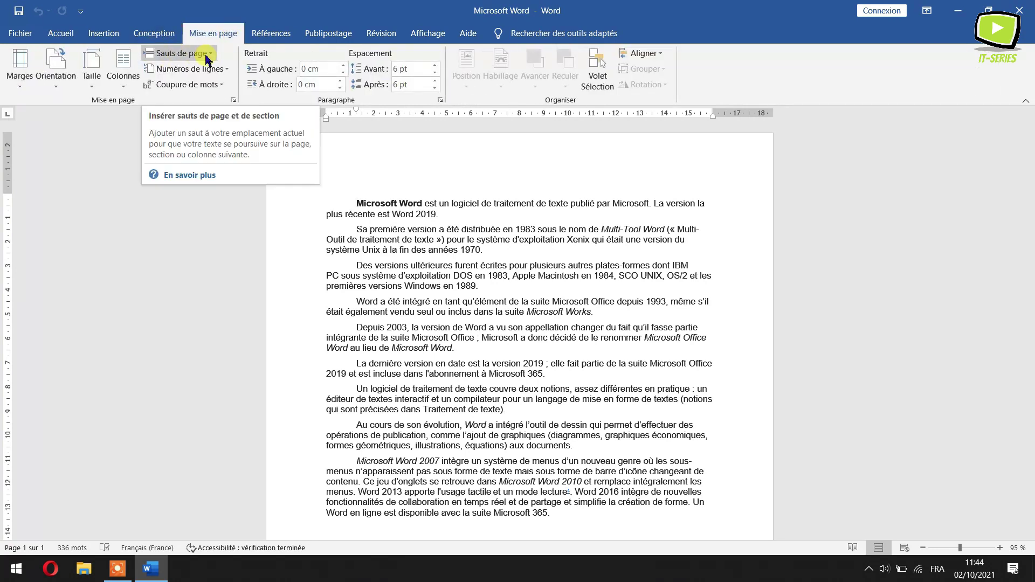
left_click(211, 54)
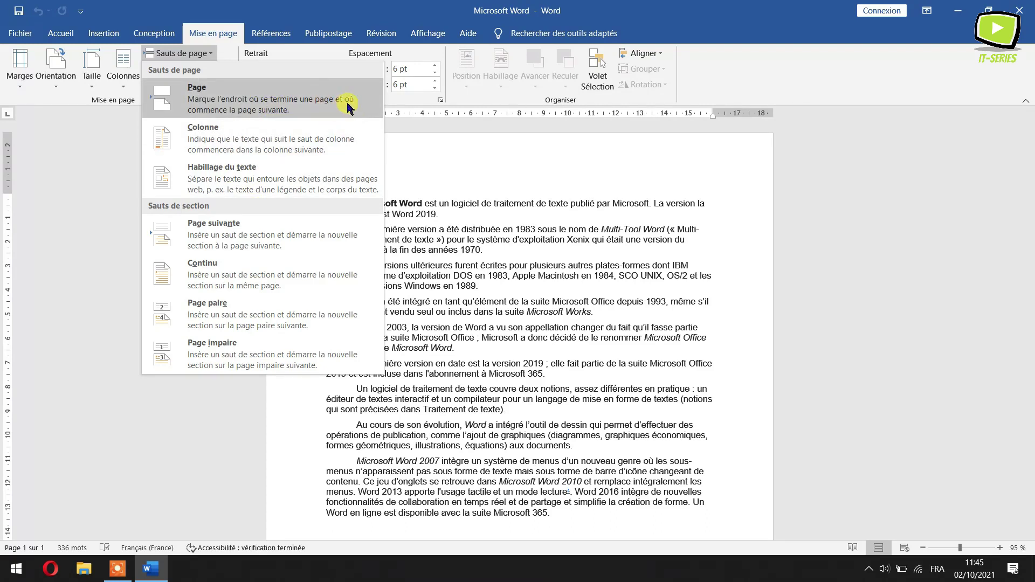
left_click(448, 221)
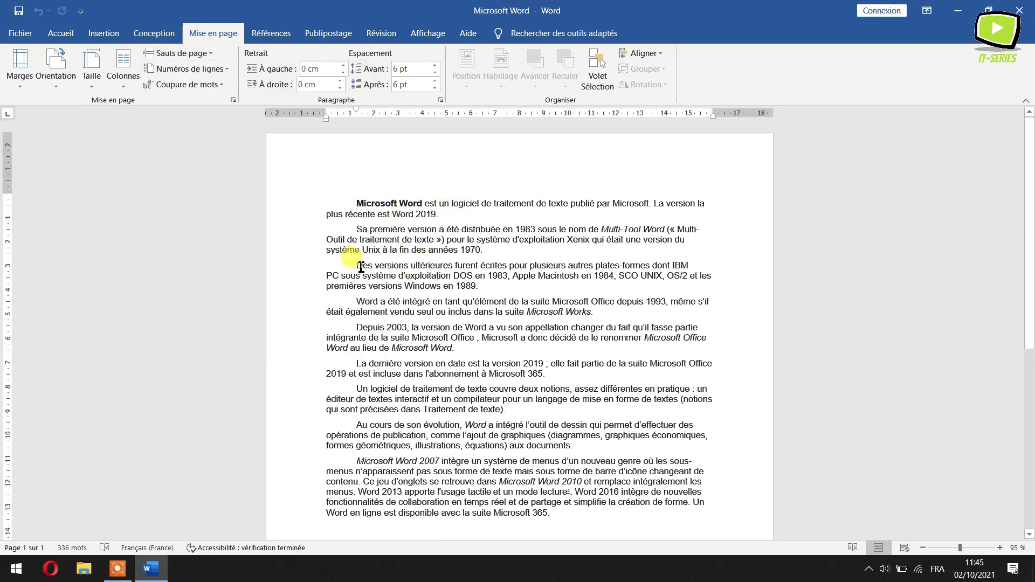
Insert a page break before the third paragraph, starting with "Des versions ultérieures".
left_click(210, 54)
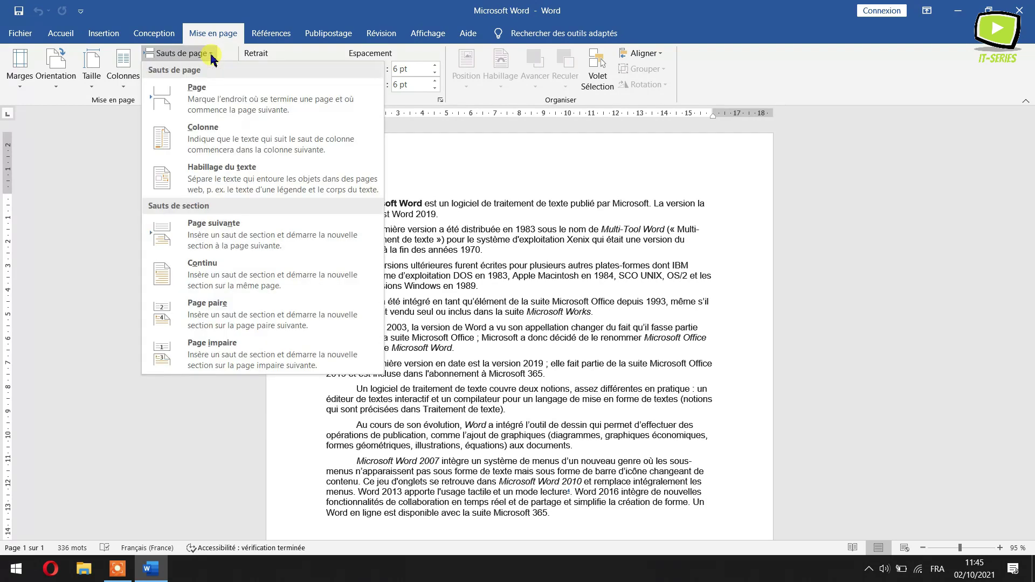
left_click(239, 106)
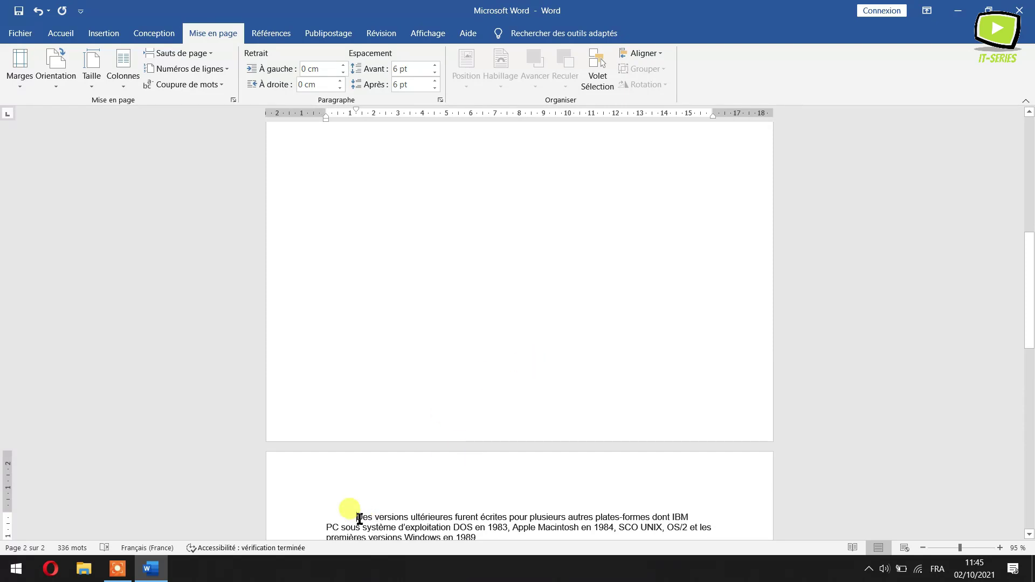
scroll(360, 519, "down", 2)
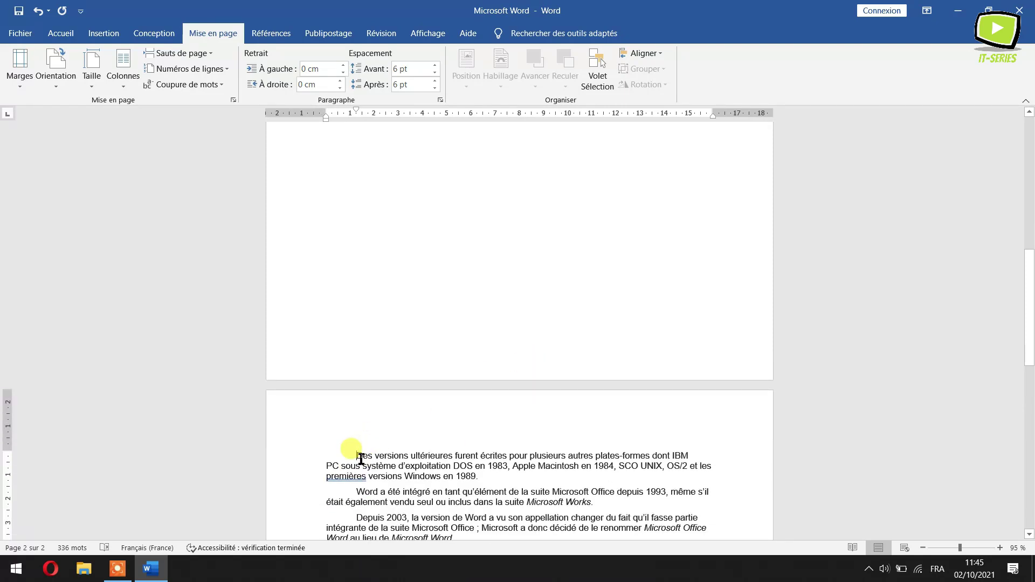
scroll(555, 322, "up", 10)
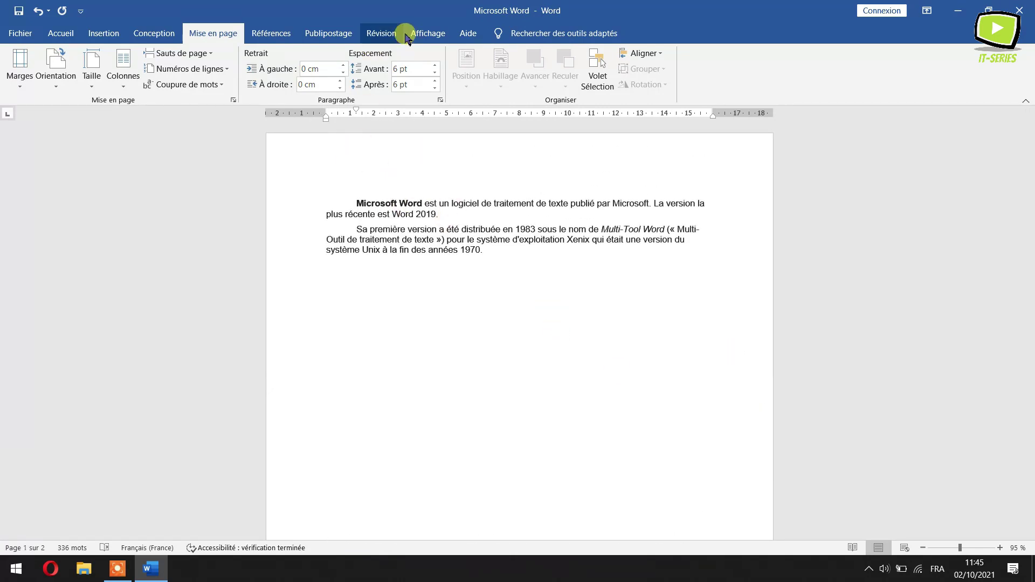
Show the pages side by side and review the list of break types.
left_click(442, 35)
left_click(244, 69)
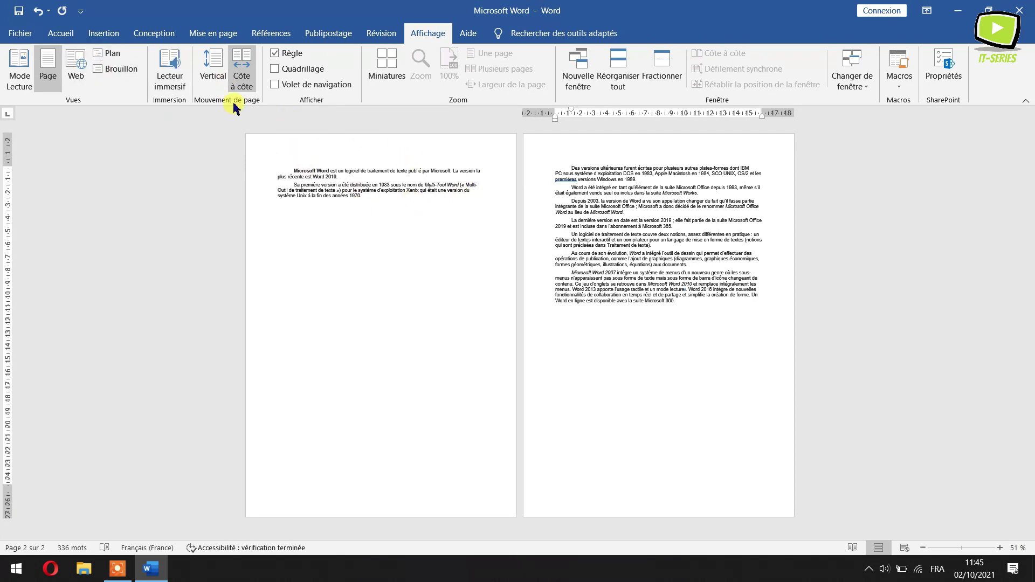
left_click(225, 35)
left_click(217, 54)
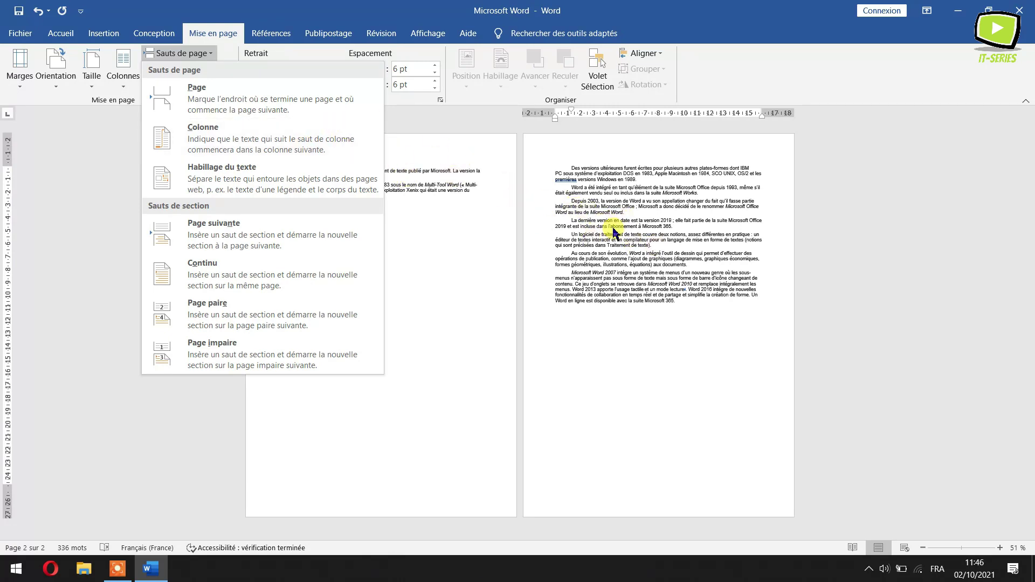
left_click(659, 263)
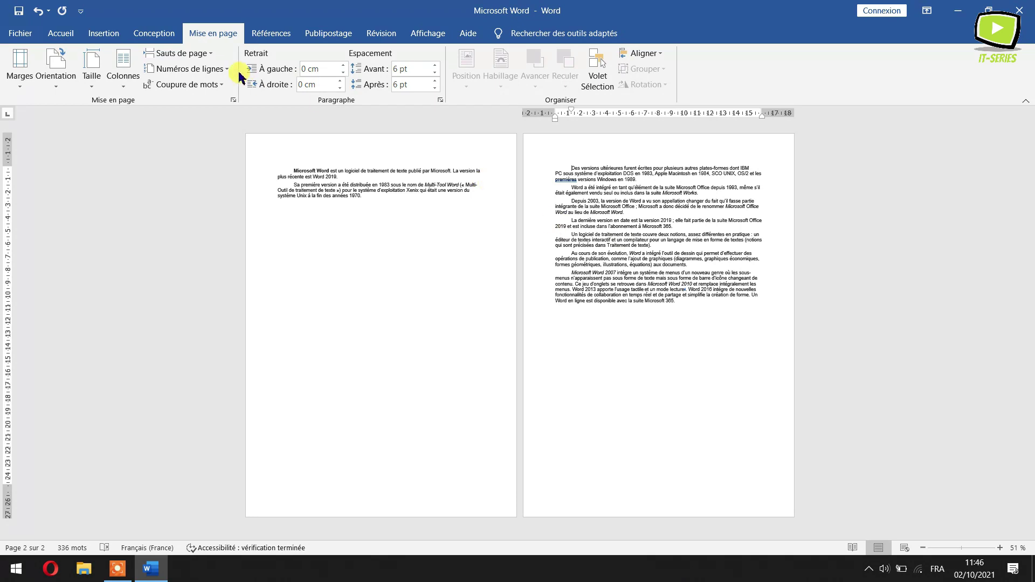
Undo the page break and return to vertical page movement.
left_click(37, 11)
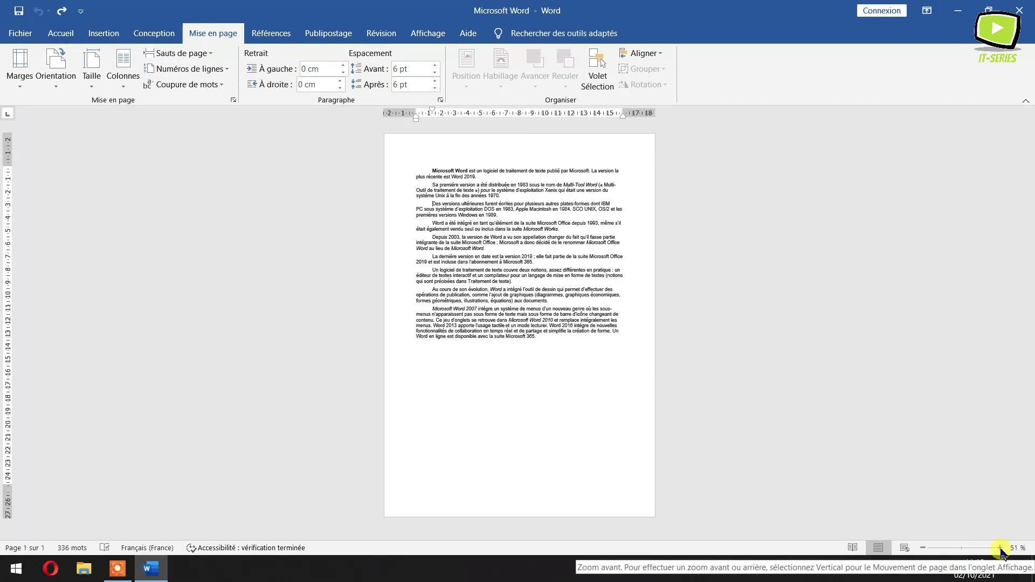
left_click(428, 34)
left_click(212, 65)
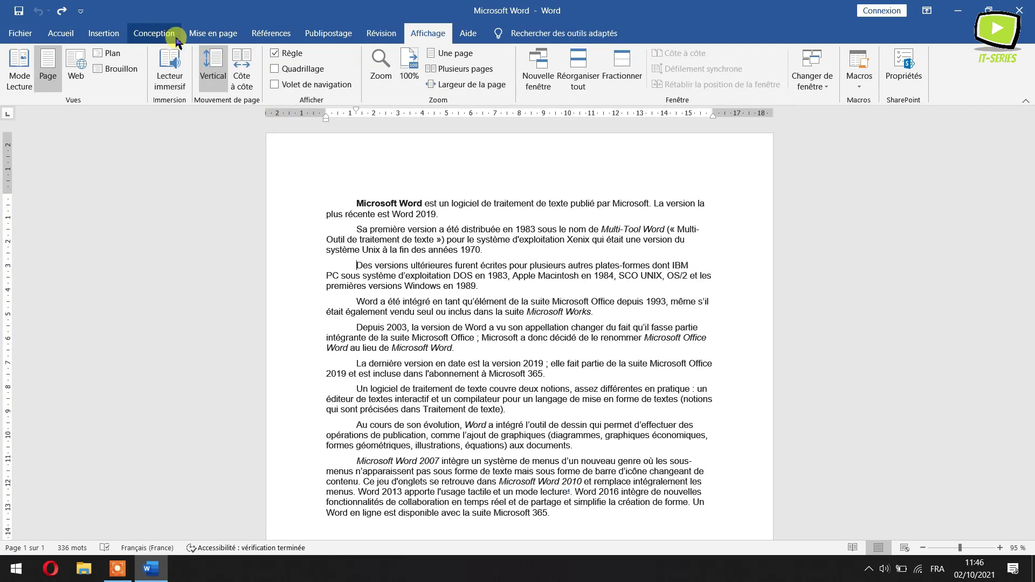
Insert a column break before the paragraph starting with "Word a été intégré" and view both pages at 70% zoom.
left_click(213, 34)
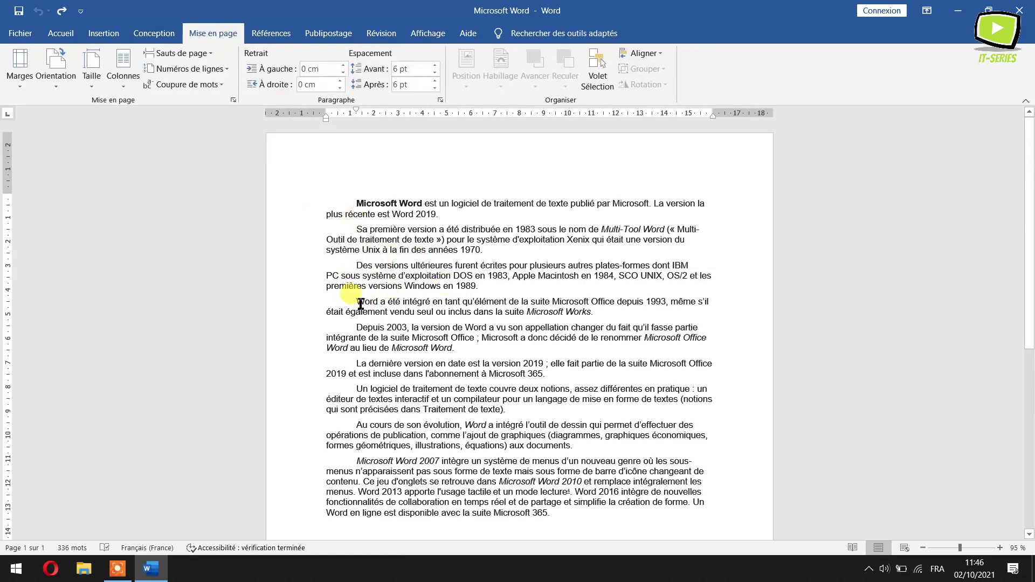
left_click(208, 56)
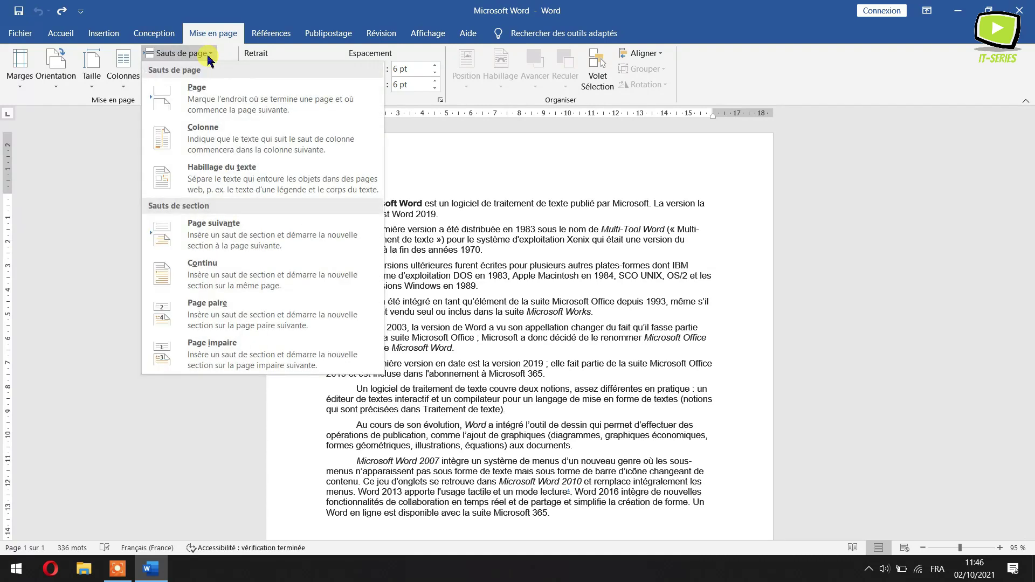
left_click(237, 135)
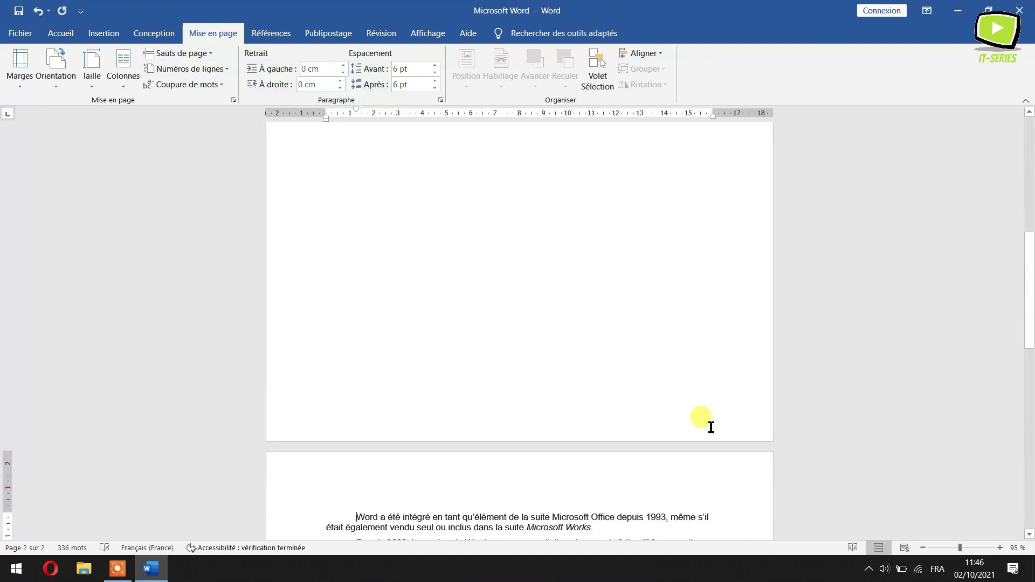
left_click(923, 548)
left_click(923, 548)
left_click(923, 548)
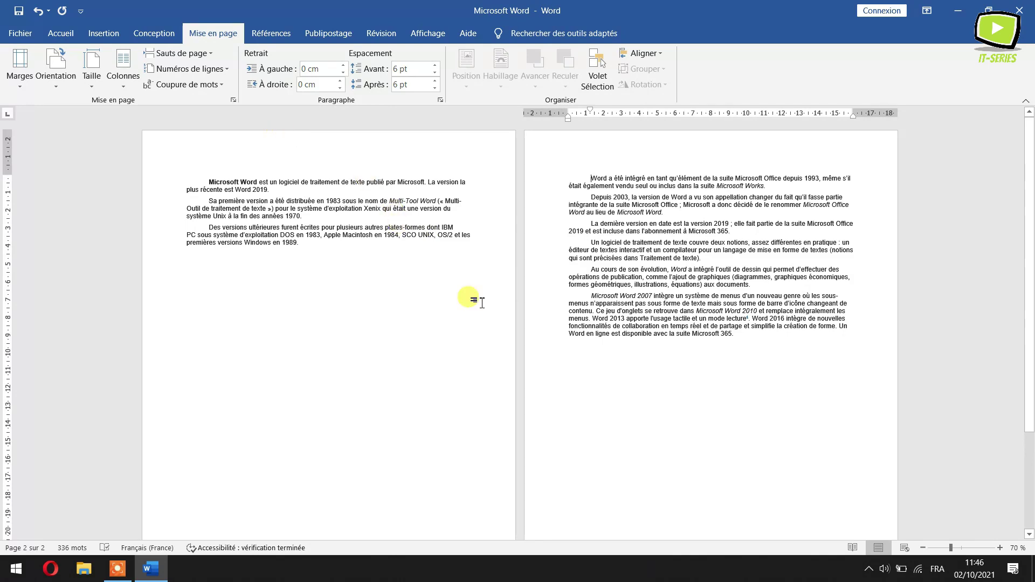
Review the break types again and undo the column break before "Word a été intégré".
left_click(210, 54)
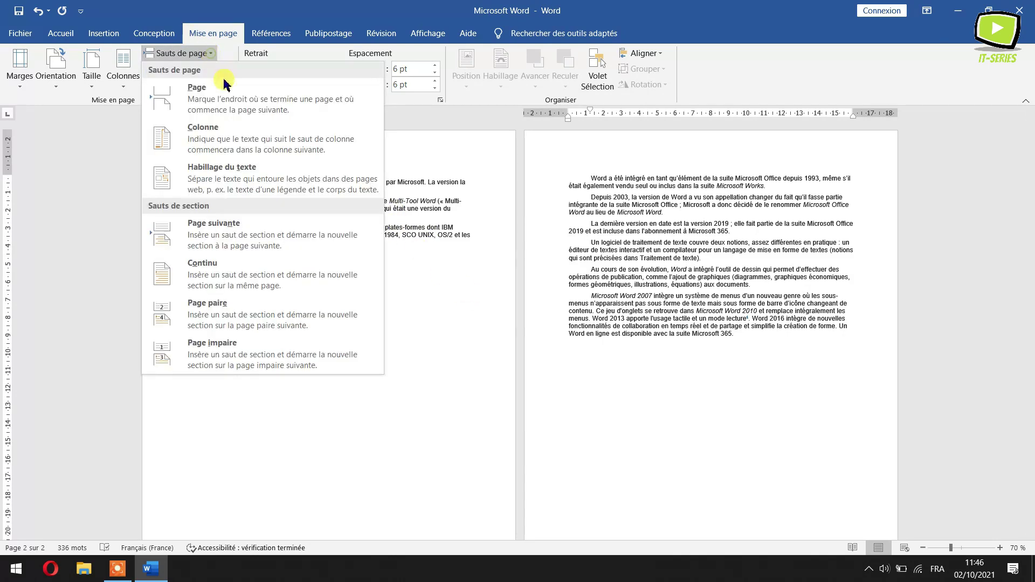
key("Escape")
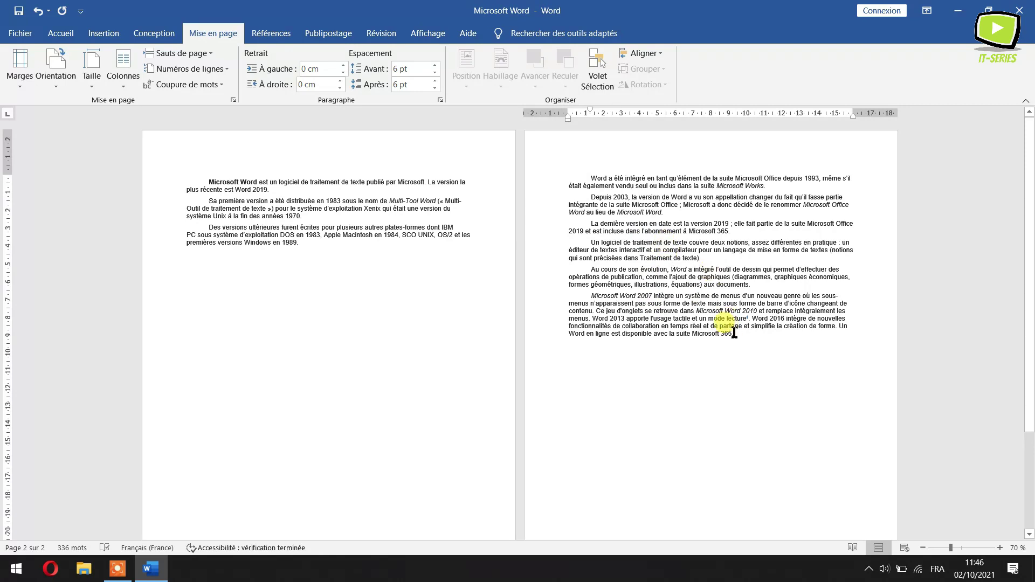
left_click(207, 54)
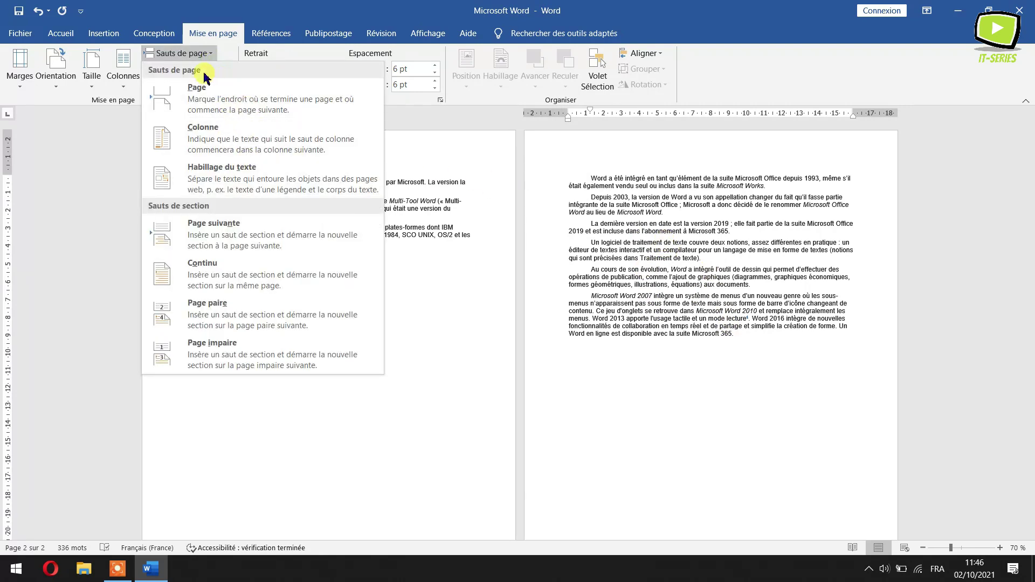
left_click(453, 296)
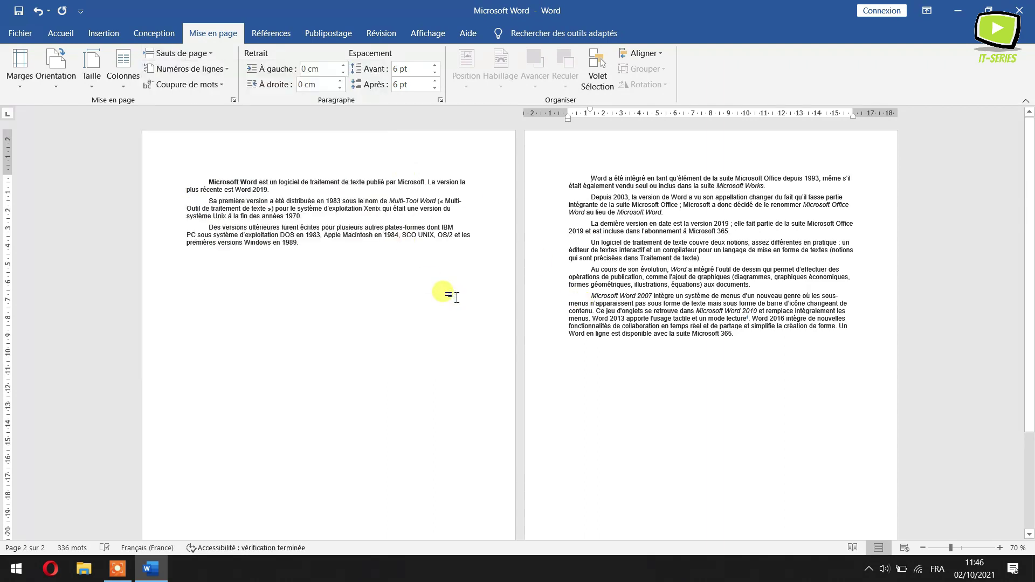
left_click(36, 11)
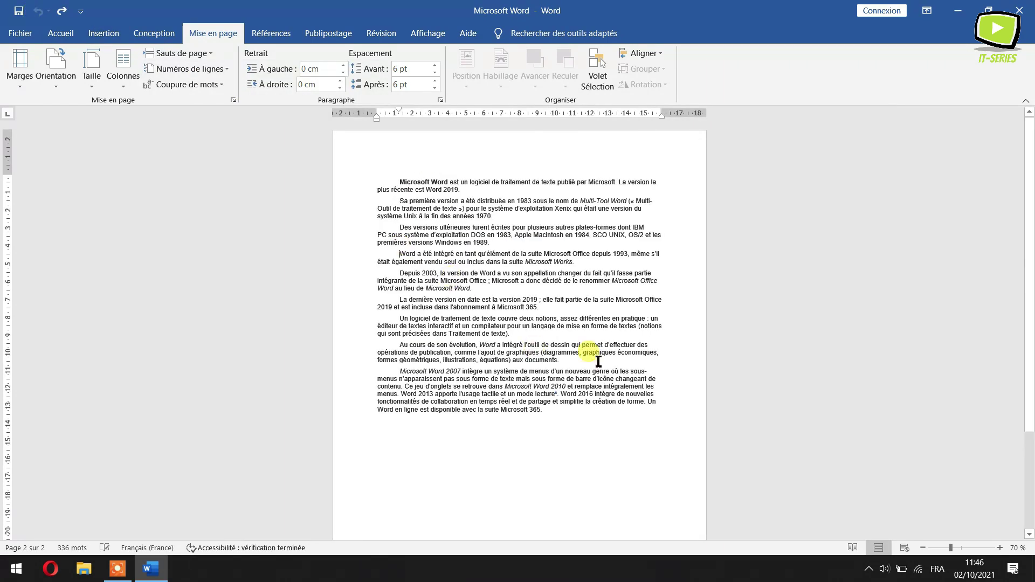
Lay out the text in two columns and insert a column break before the paragraph starting with "Un logiciel de traitement".
left_click(129, 80)
left_click(156, 138)
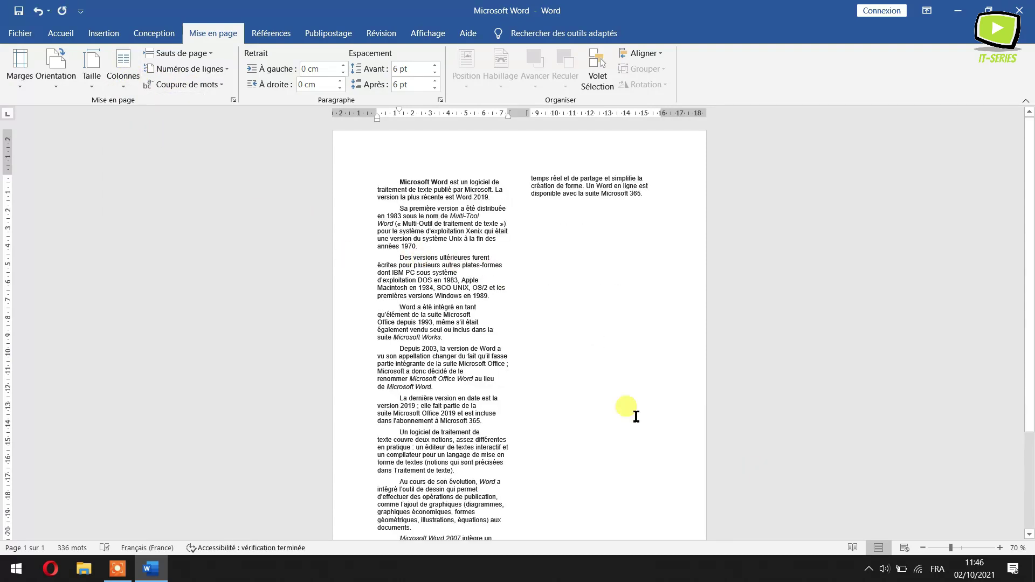
scroll(451, 378, "down", 4)
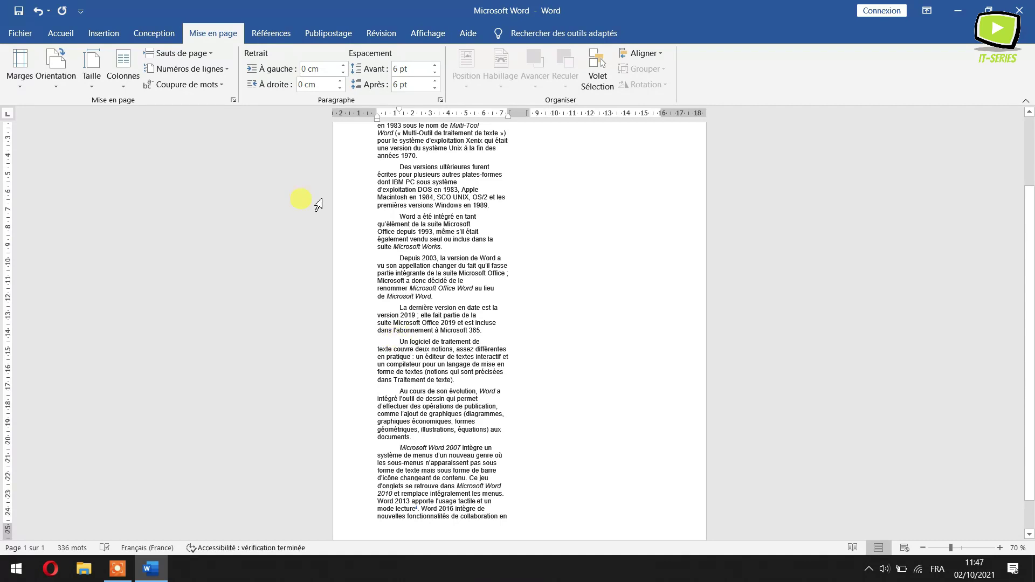
left_click(188, 53)
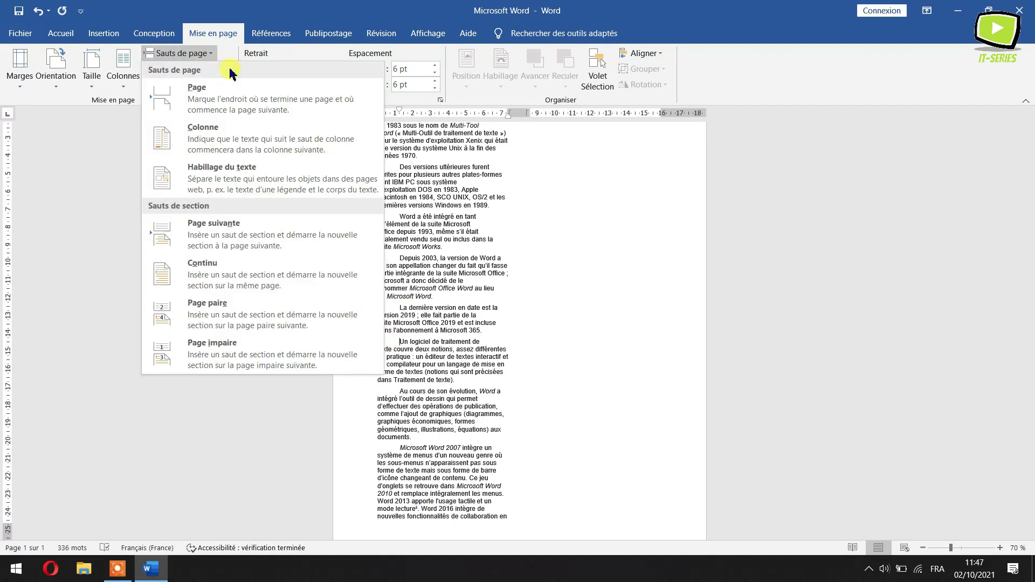
left_click(234, 145)
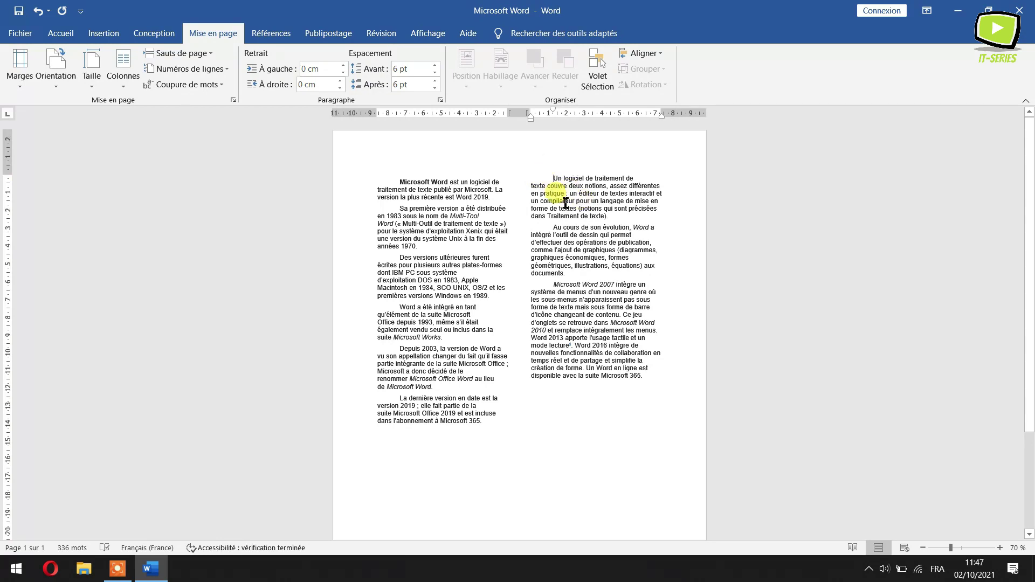
Undo the column break and the two-column layout, and check the text wrapping break option.
left_click(38, 11)
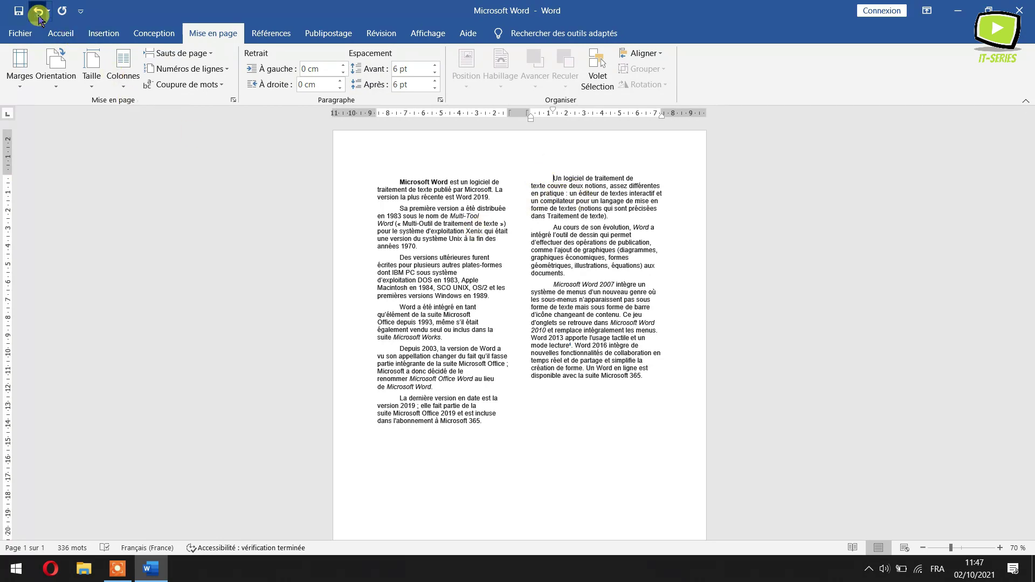
left_click(213, 54)
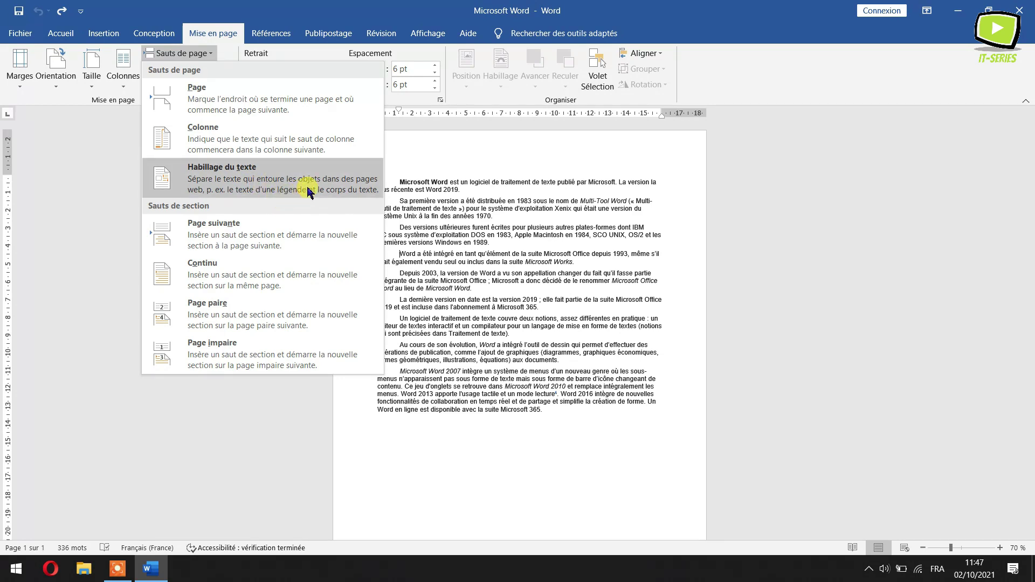
left_click(547, 299)
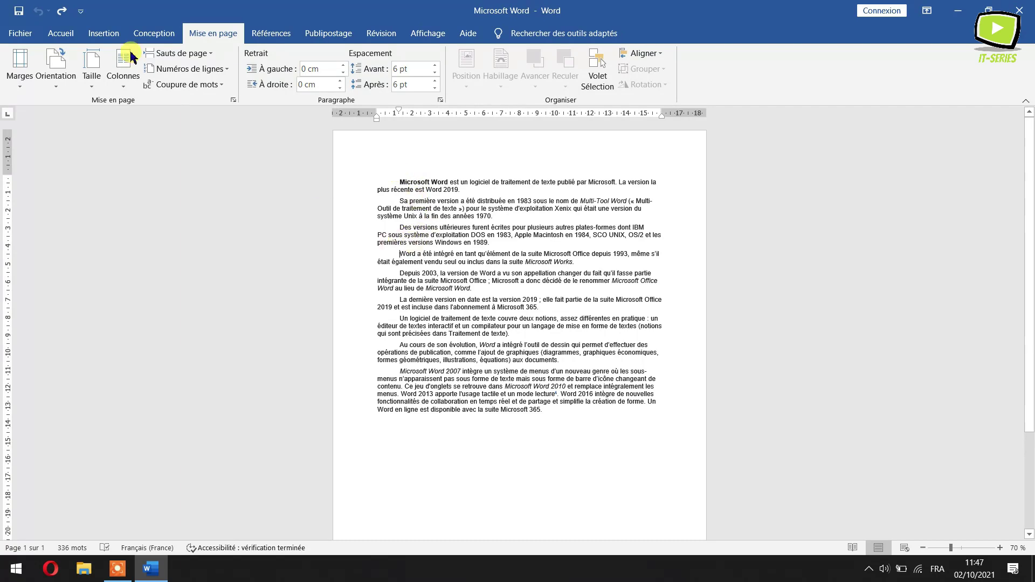
Insert the IT-SERIES logo picture from the image folder before the paragraph starting with "Word a été intégré".
left_click(103, 33)
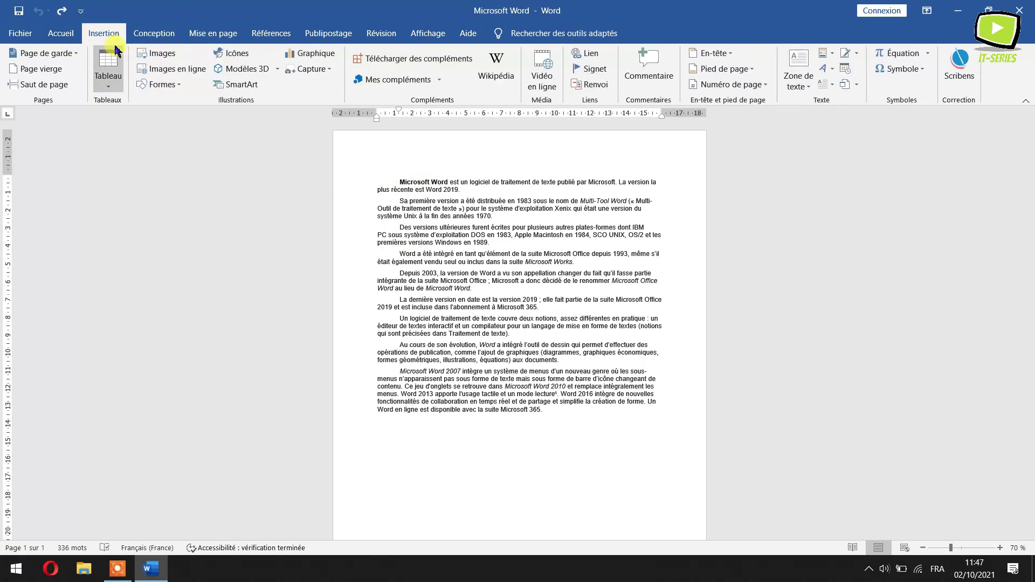
left_click(164, 54)
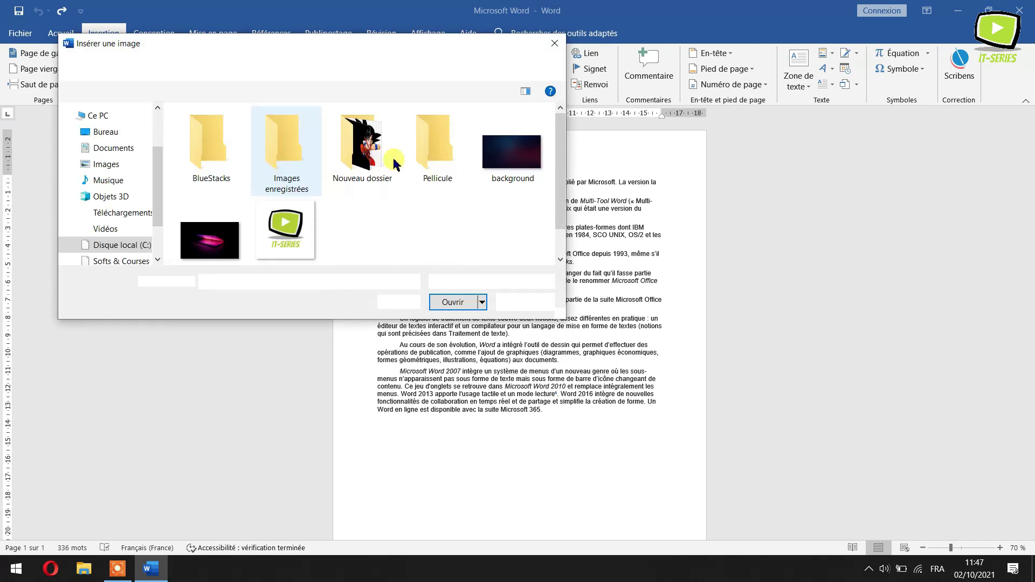
left_click(281, 210)
left_click(453, 302)
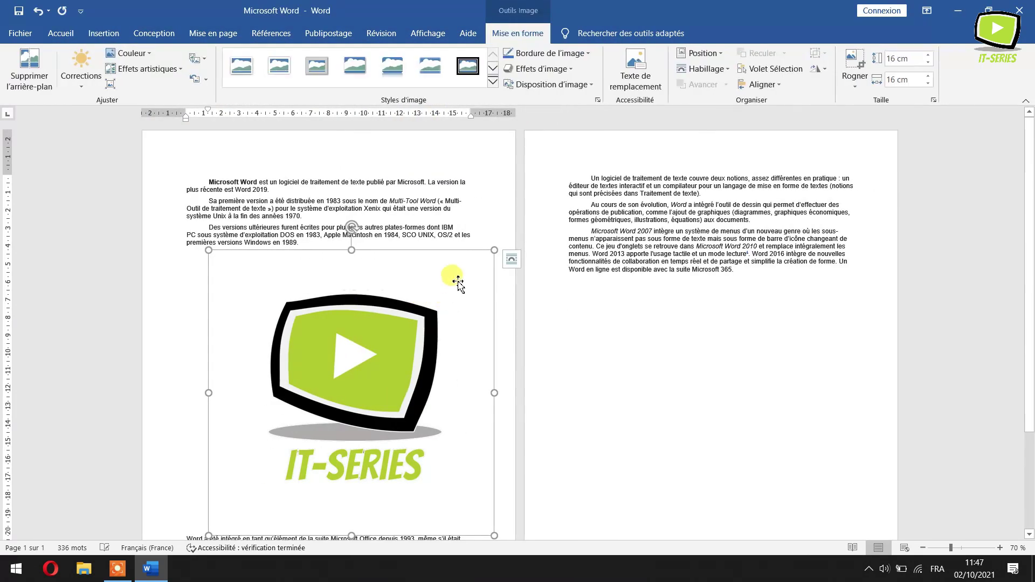
Shrink the inserted logo proportionally to about 3.2 cm by 3.2 cm.
left_click_drag(494, 250, 345, 393)
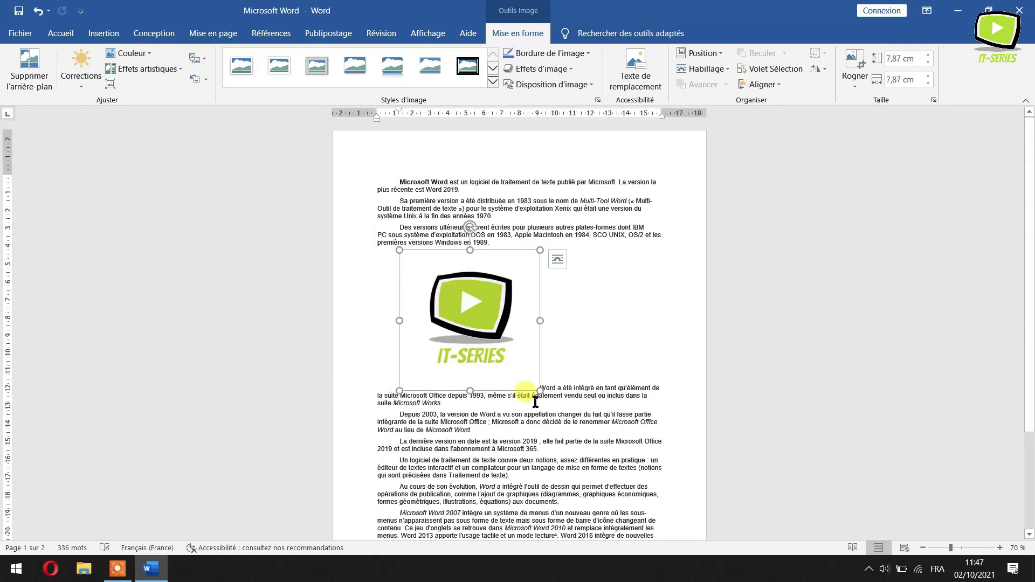
left_click_drag(539, 391, 458, 294)
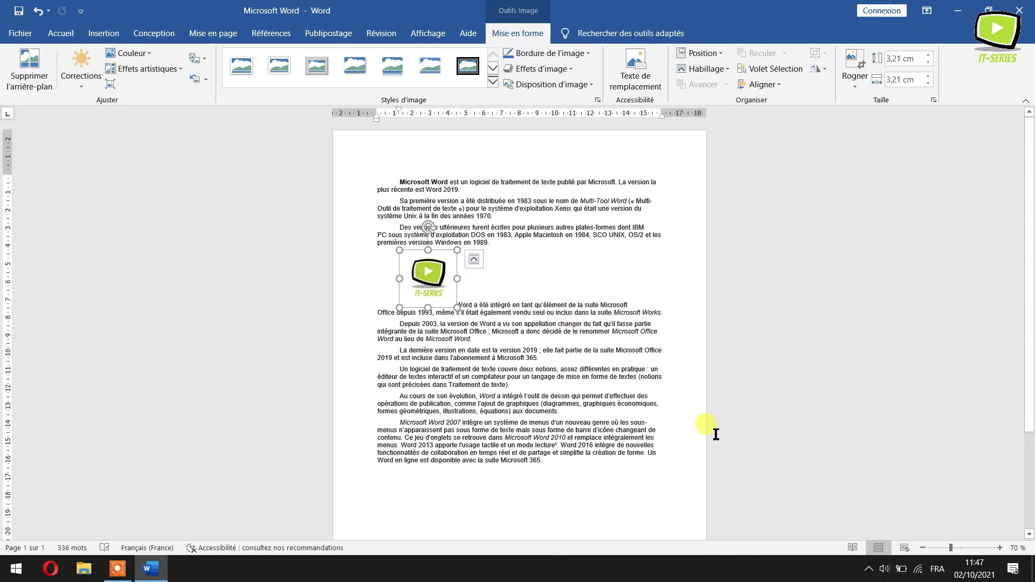
left_click(1001, 548)
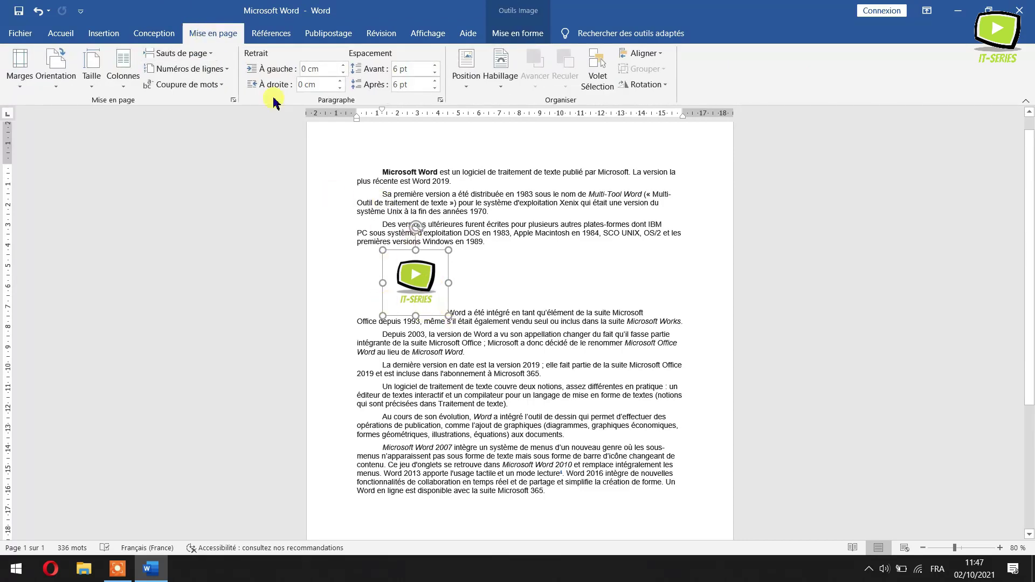
Insert a text wrapping break after the logo and move the logo before the paragraph starting with "Un logiciel de traitement".
left_click(210, 54)
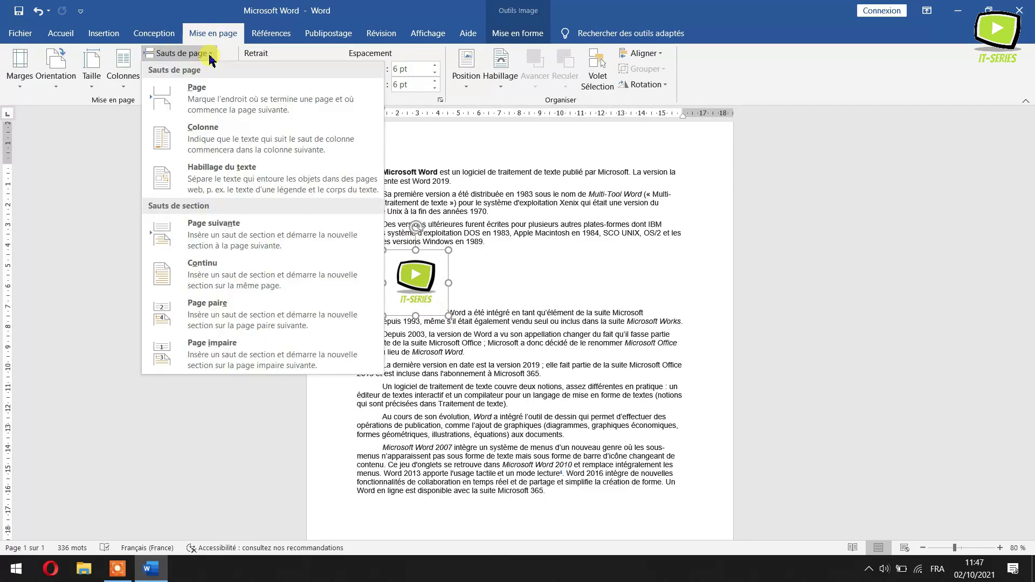
left_click(284, 190)
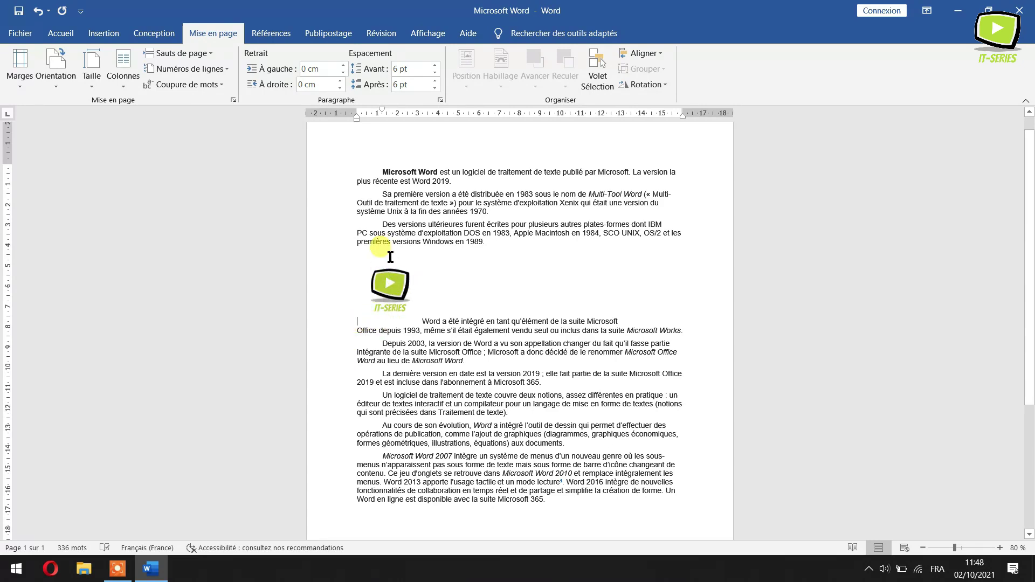
left_click_drag(381, 286, 386, 400)
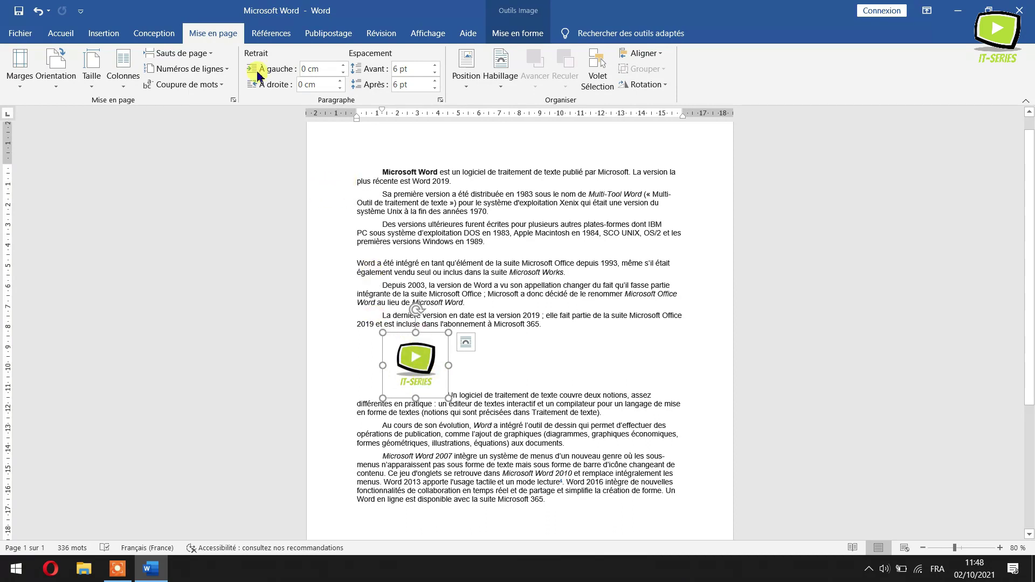
Insert a text wrapping break after the moved logo, and delete the logo from the document.
left_click(208, 52)
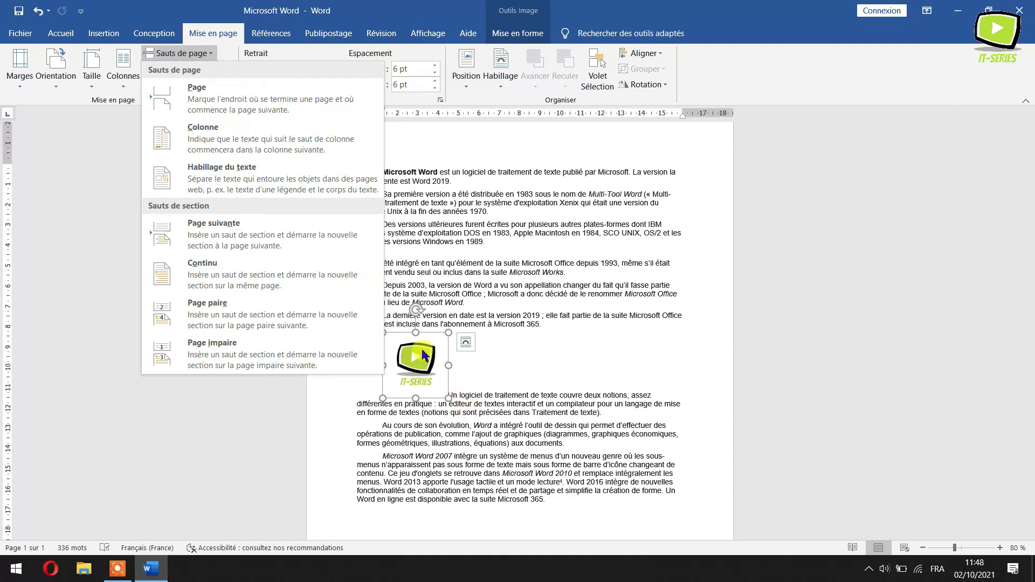
left_click(238, 167)
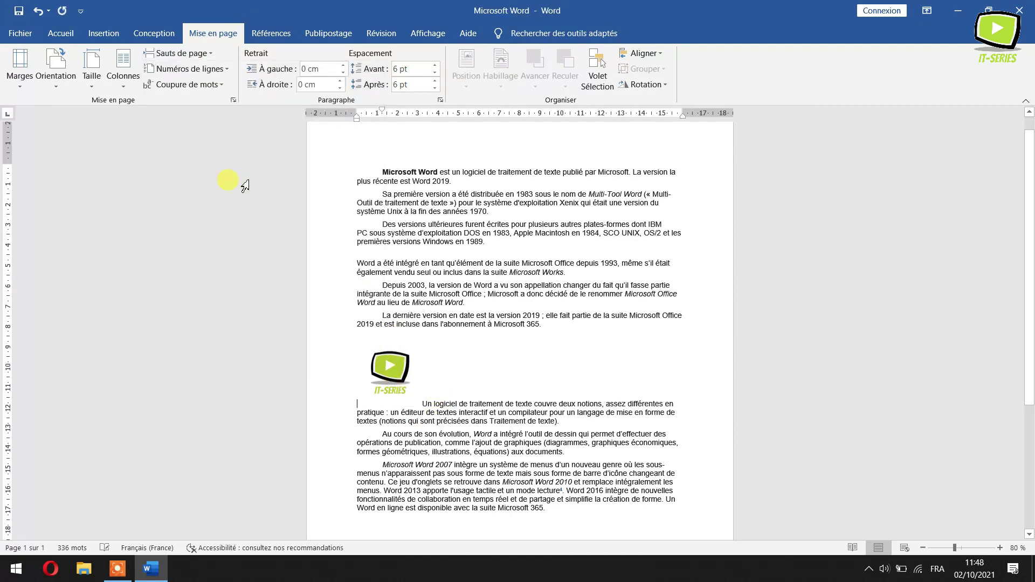
left_click(408, 369)
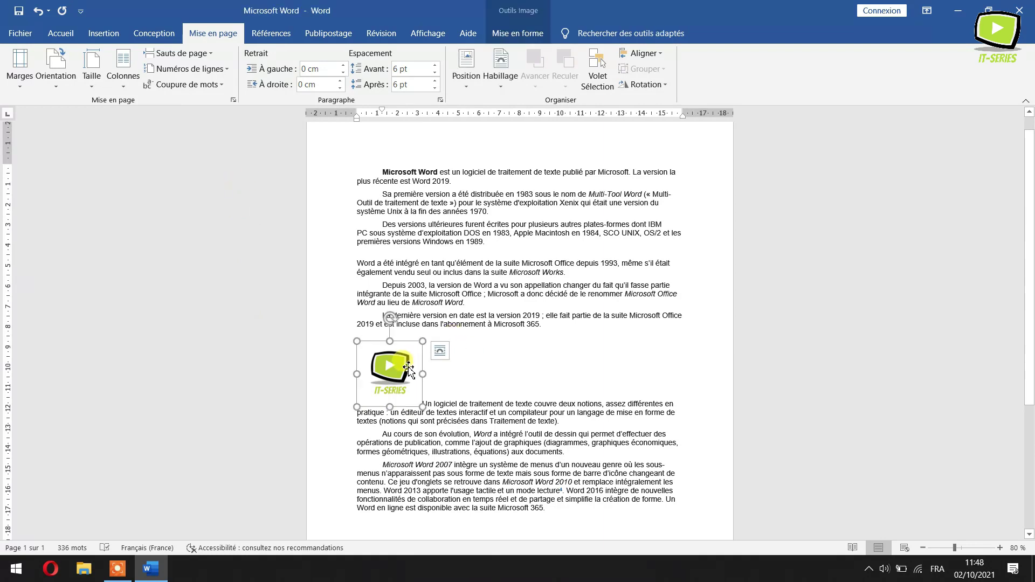
key("Delete")
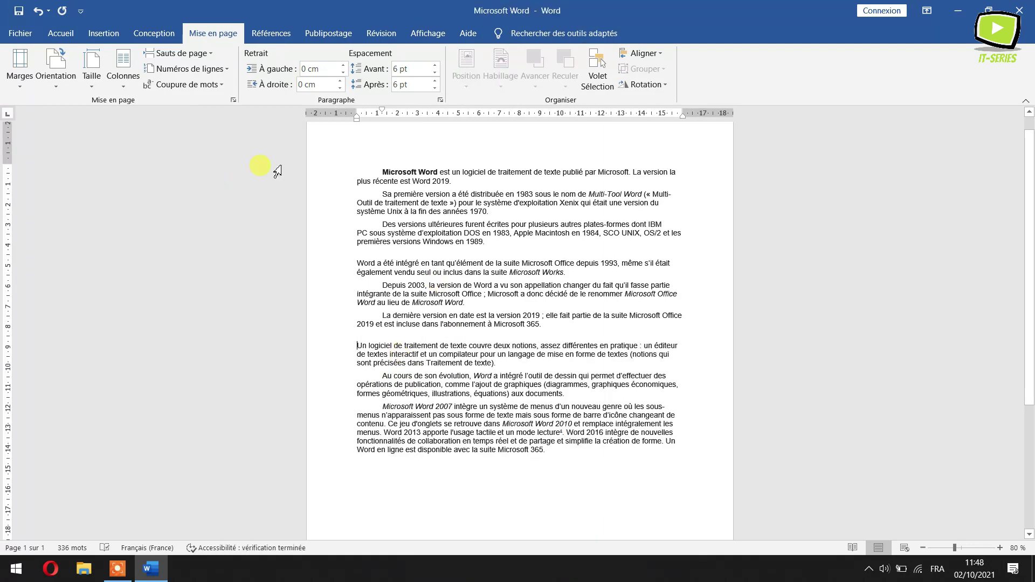
Insert a next page section break before the paragraph starting with "Depuis 2003", and undo it.
left_click(210, 54)
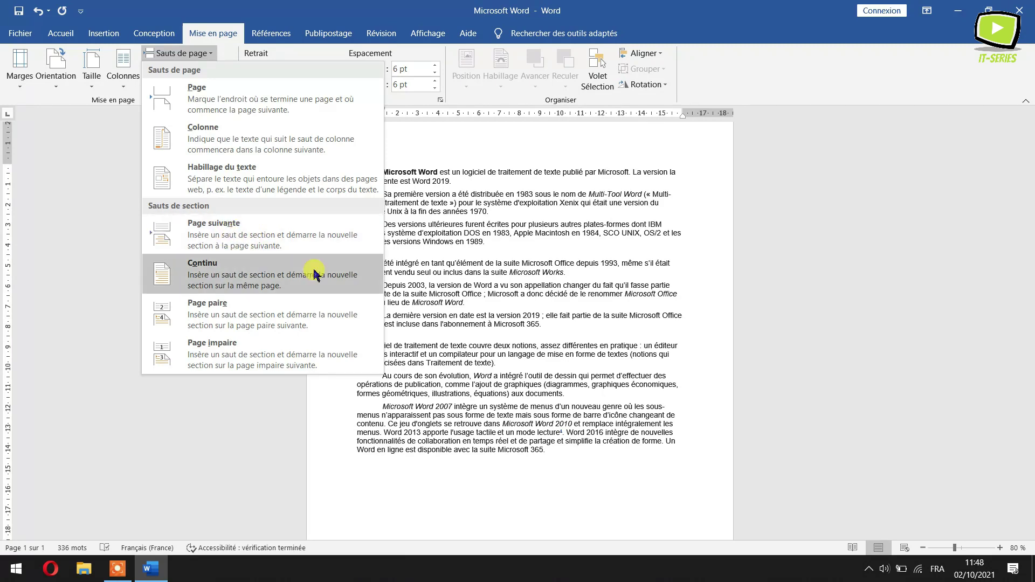
left_click(459, 250)
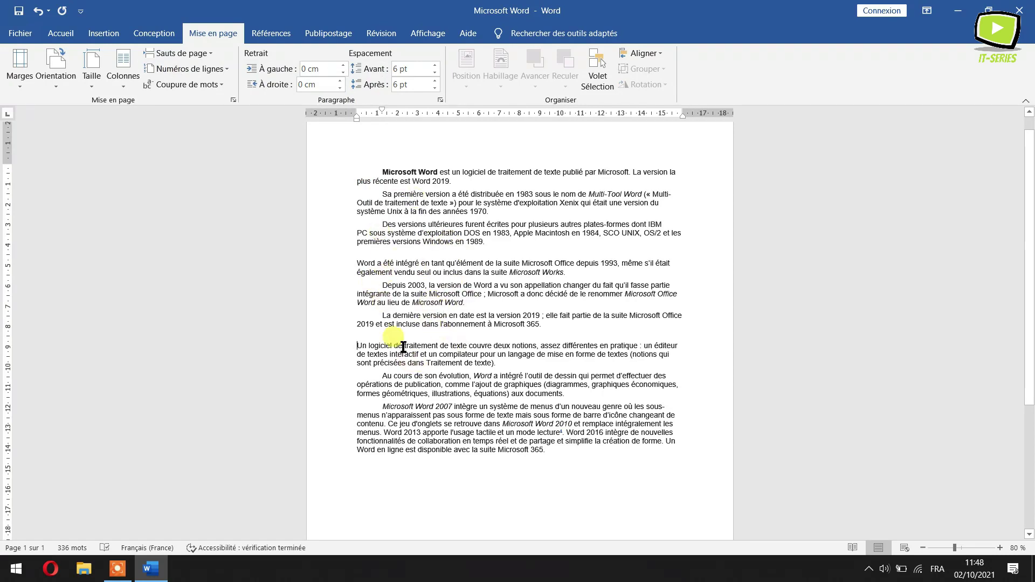
left_click(384, 286)
left_click(211, 56)
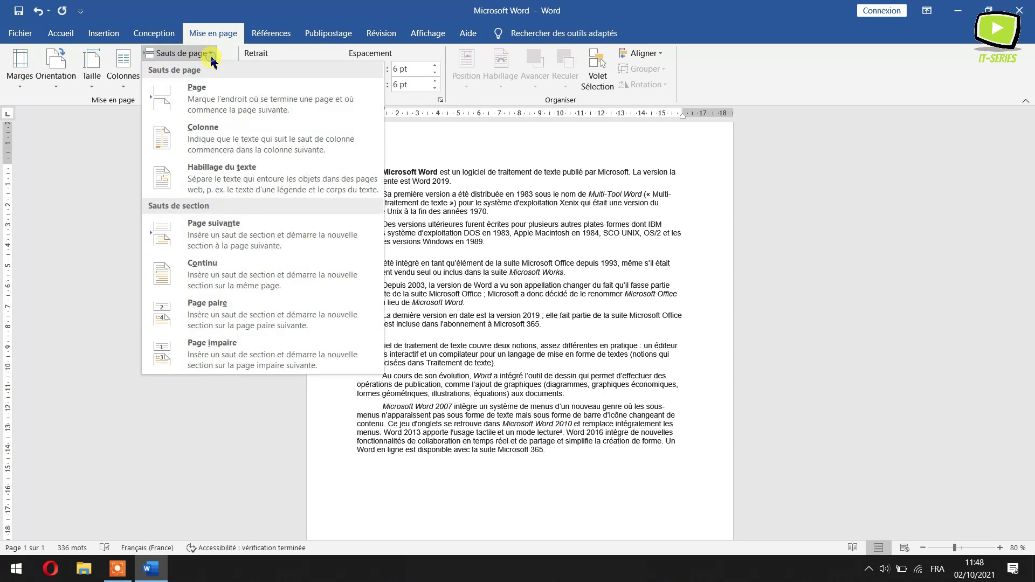
left_click(240, 227)
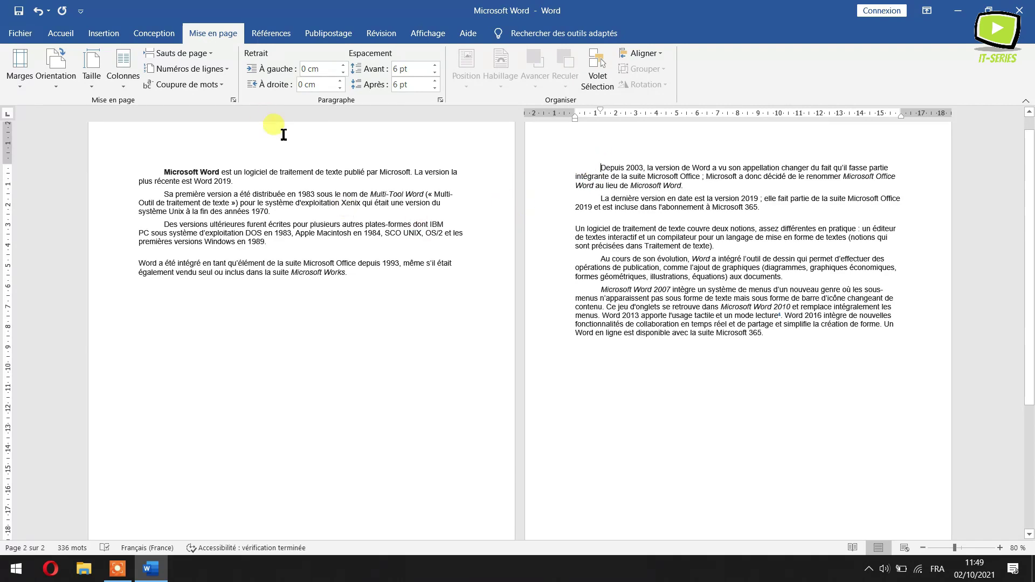
left_click(199, 52)
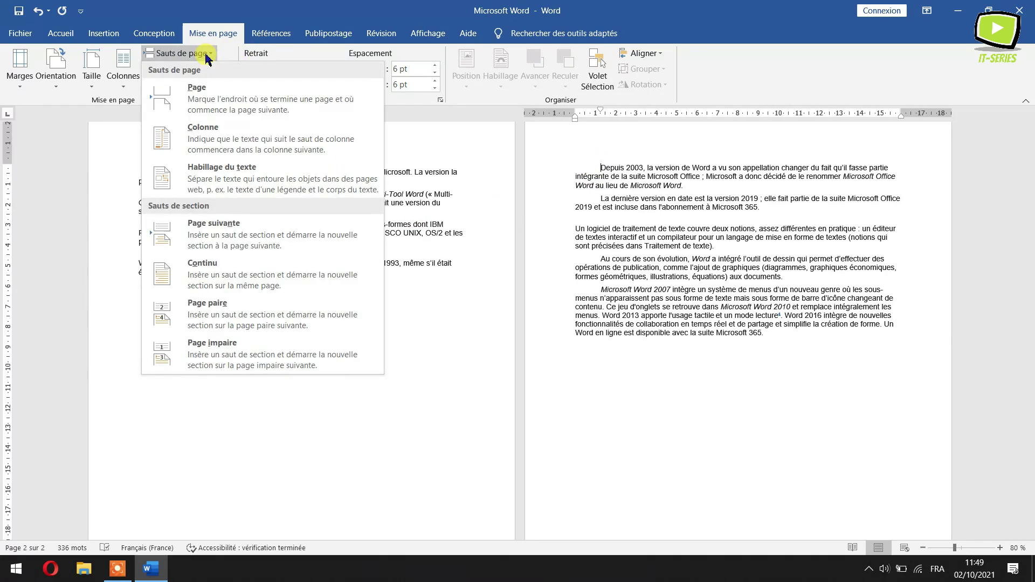
left_click(38, 12)
Insert a continuous section break before the paragraph starting with "La dernière version".
left_click(203, 53)
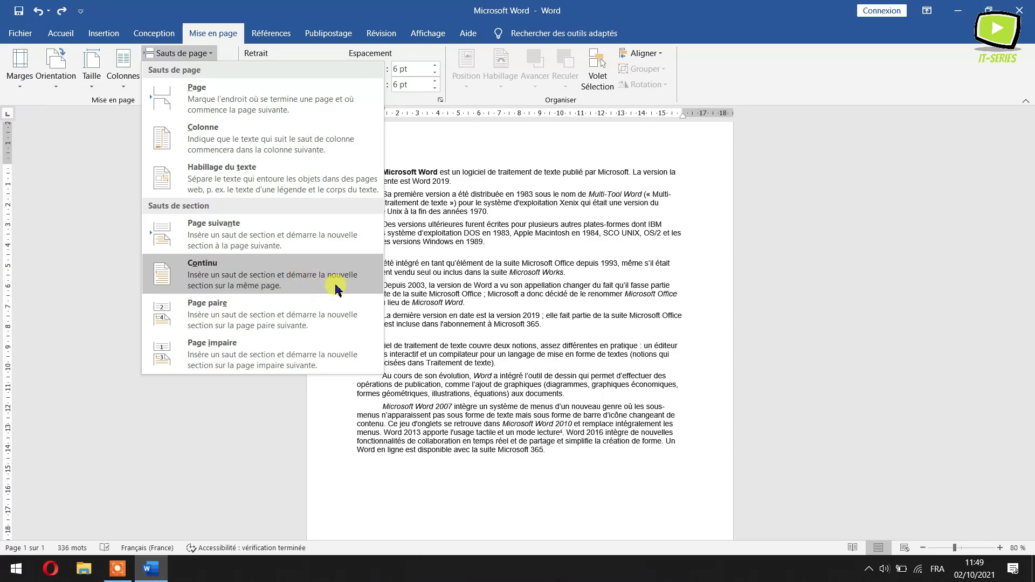
left_click(465, 297)
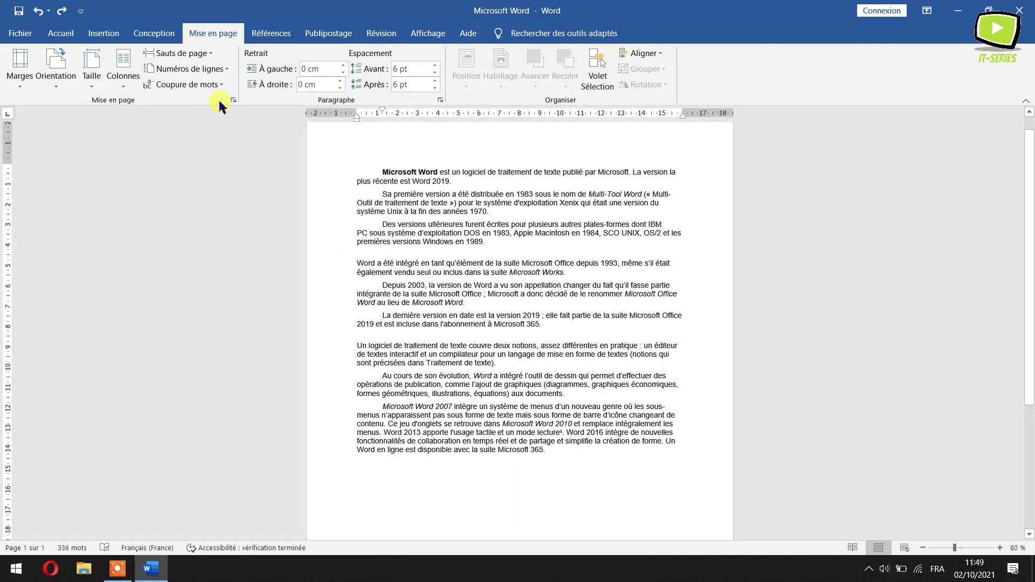
left_click(204, 52)
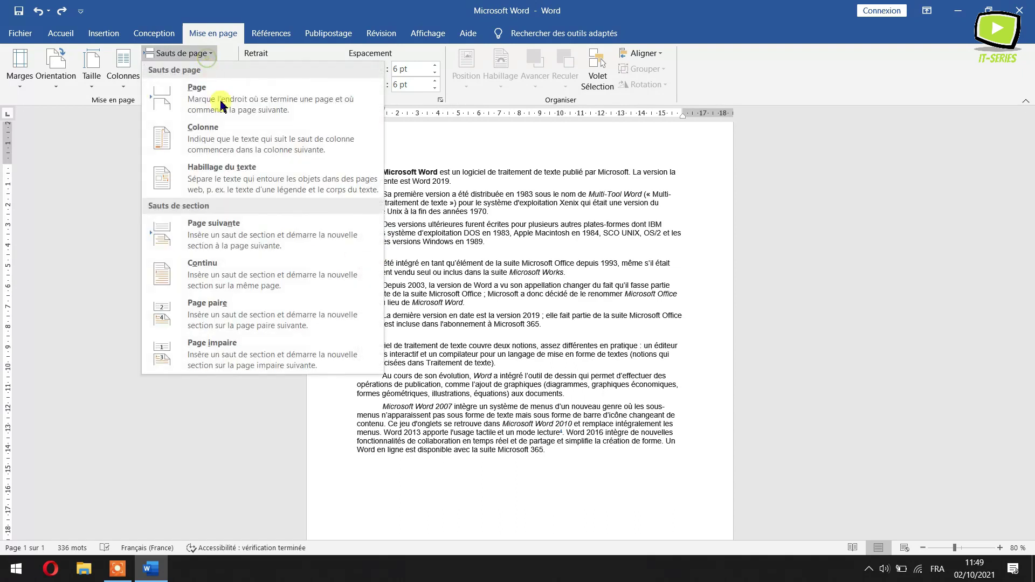
left_click(241, 272)
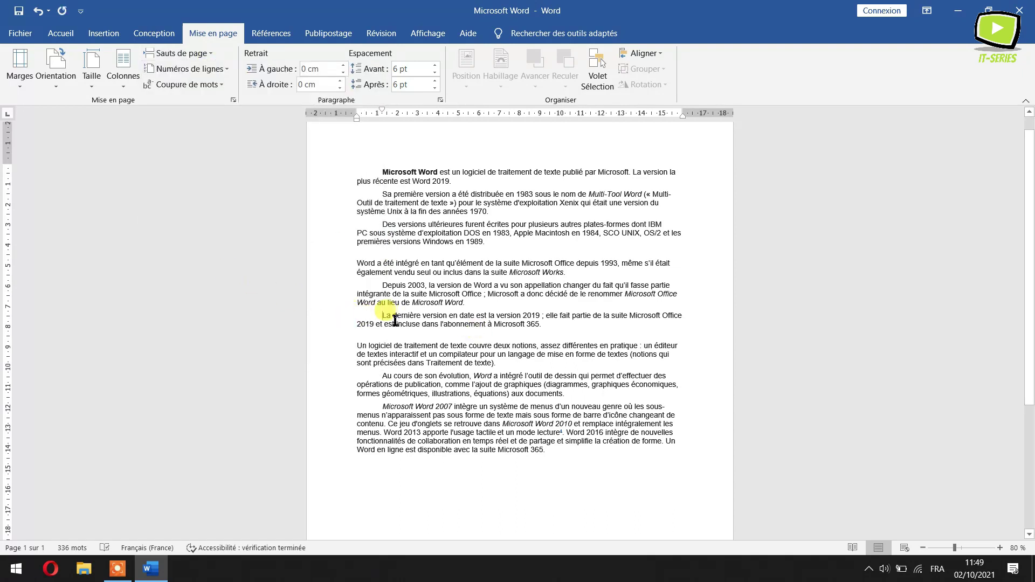
Insert an even page section break before the paragraph starting with "Au cours de son évolution", and undo it.
left_click(210, 54)
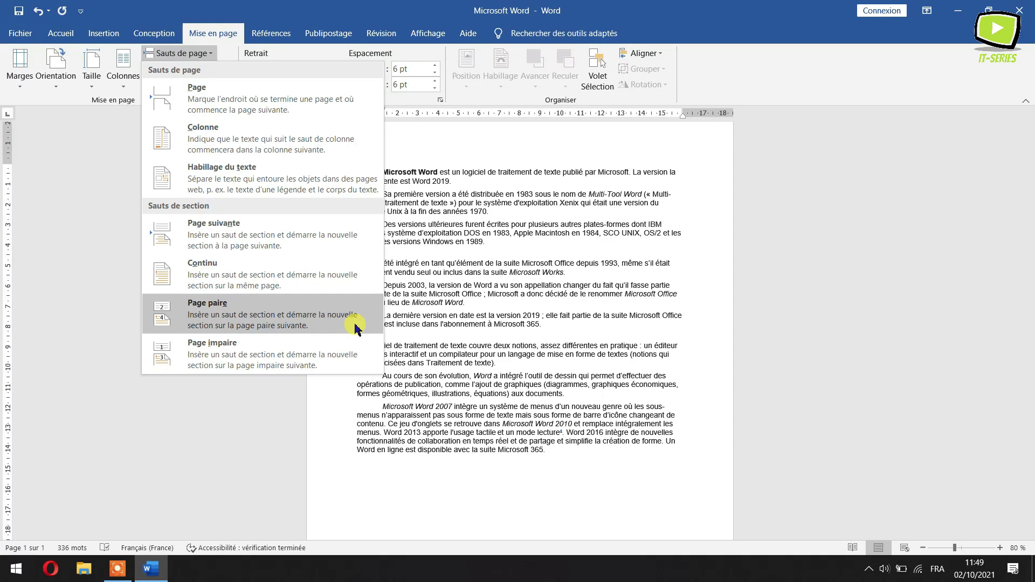
left_click(505, 371)
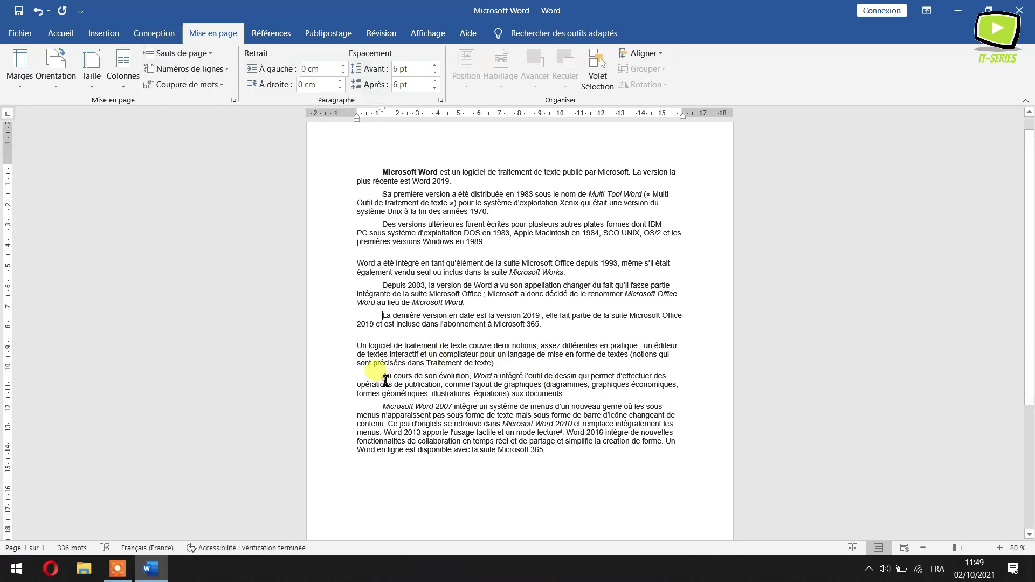
left_click(210, 54)
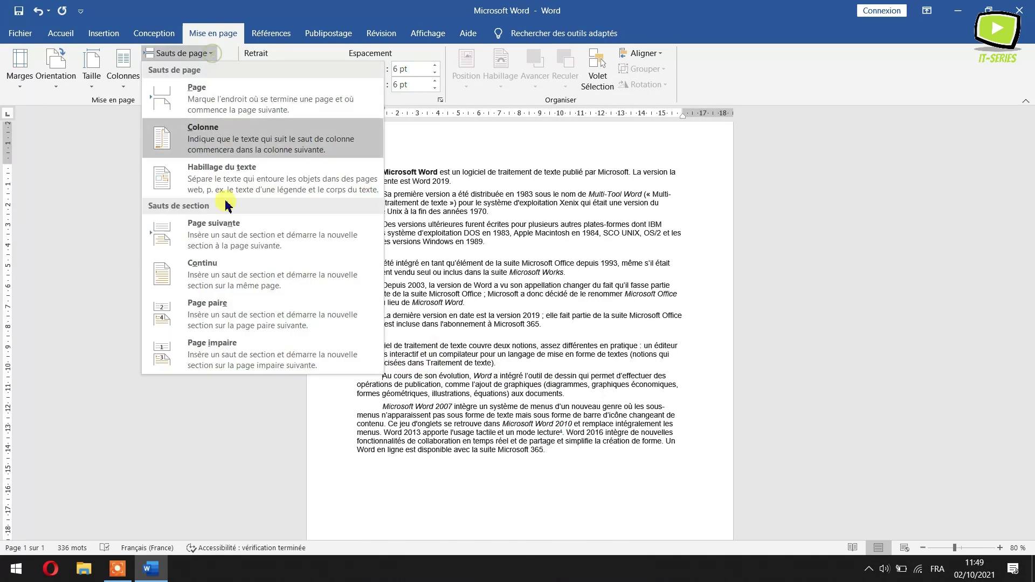
left_click(255, 305)
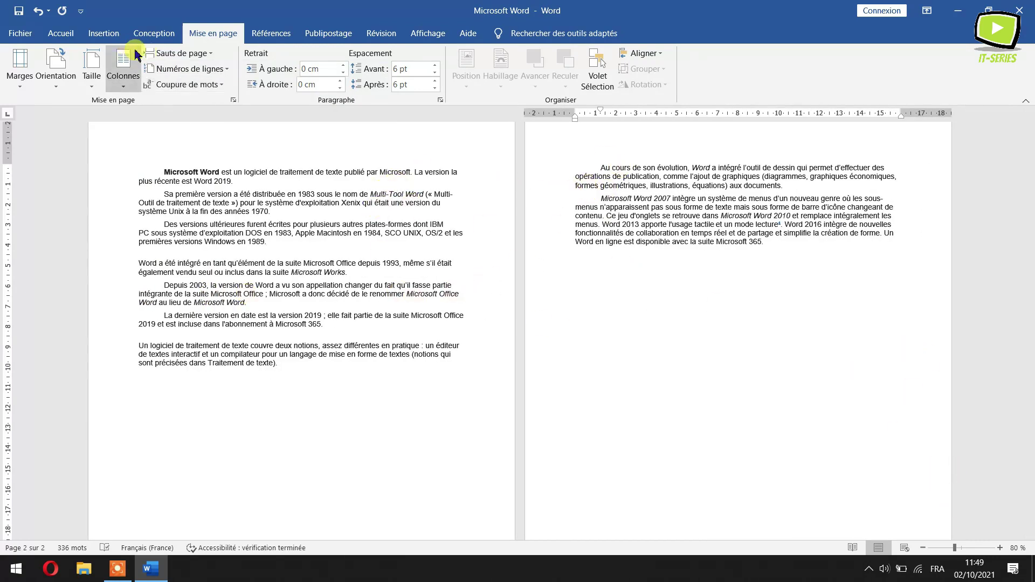
key("ctrl+z")
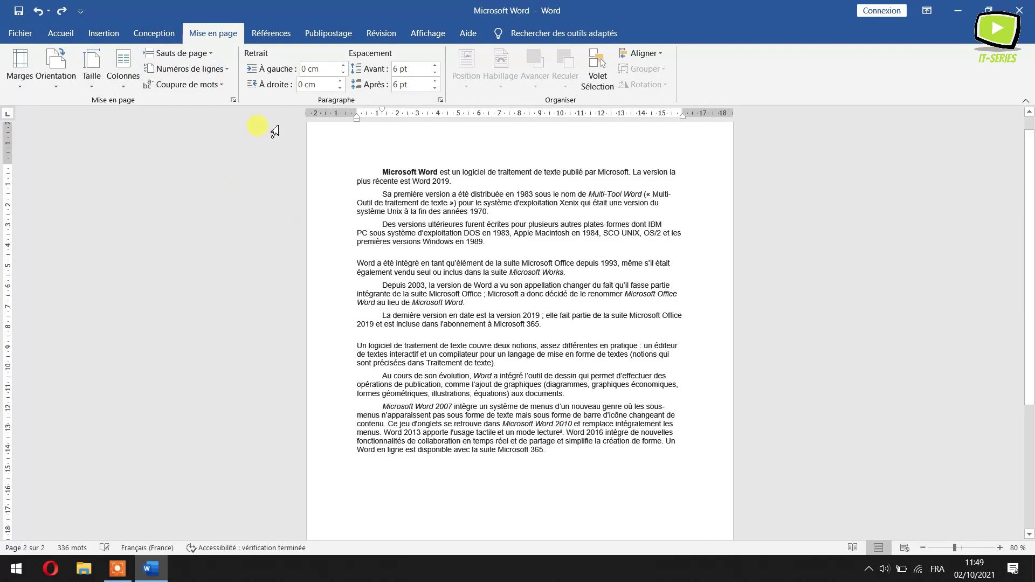
Insert an odd page section break before the paragraph starting with "Un logiciel de traitement".
left_click(207, 55)
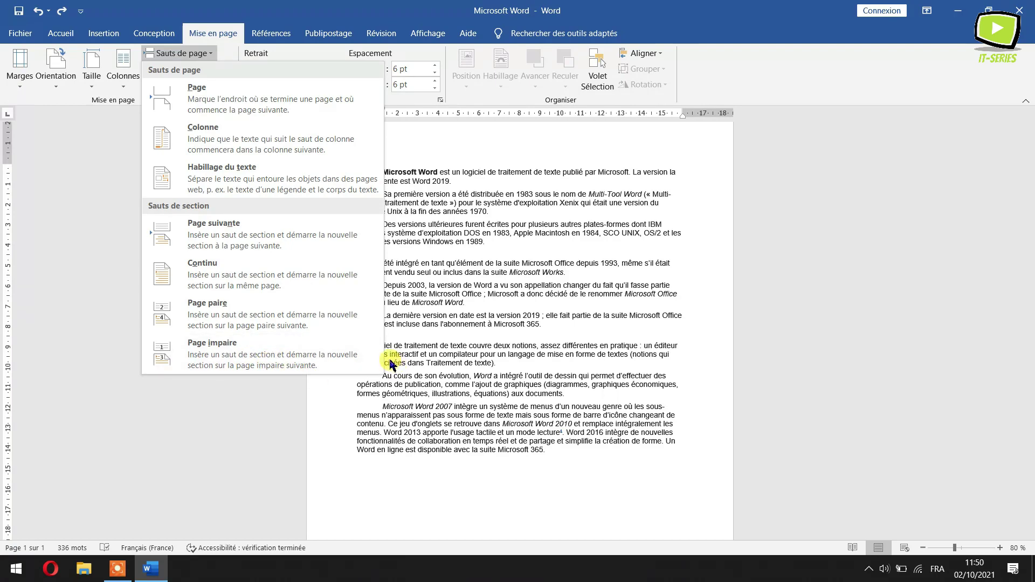
left_click(516, 406)
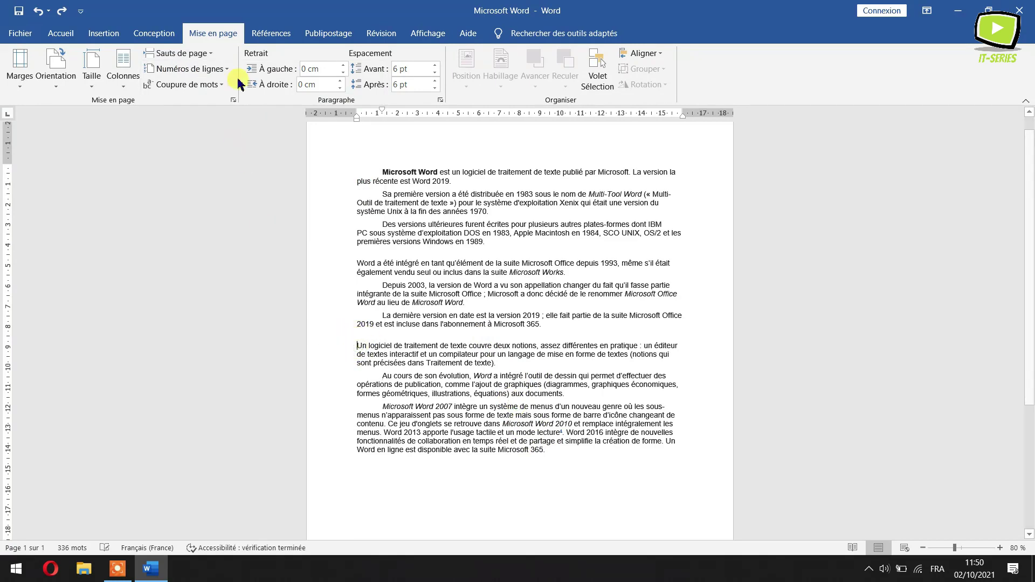
left_click(181, 53)
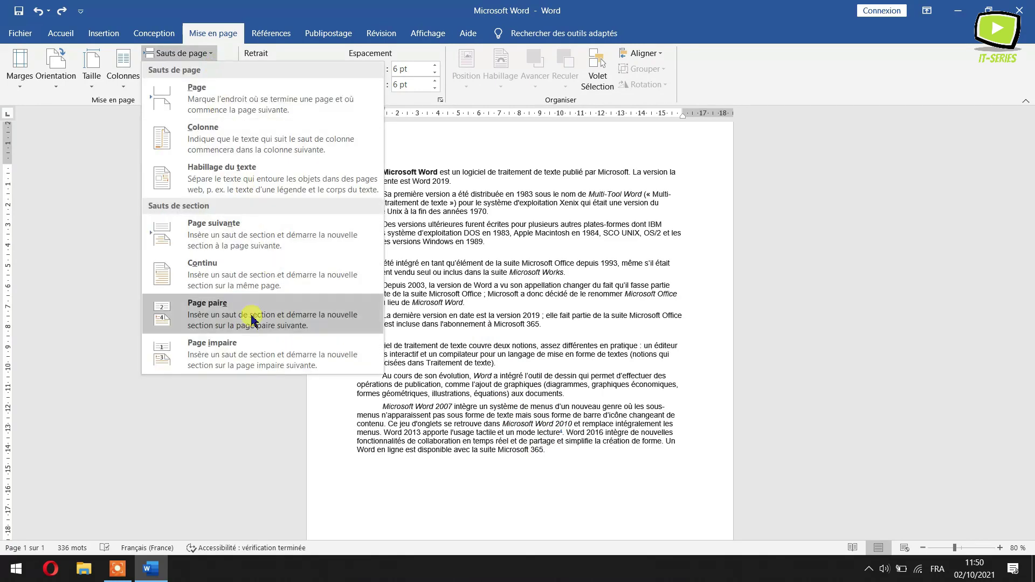
left_click(245, 348)
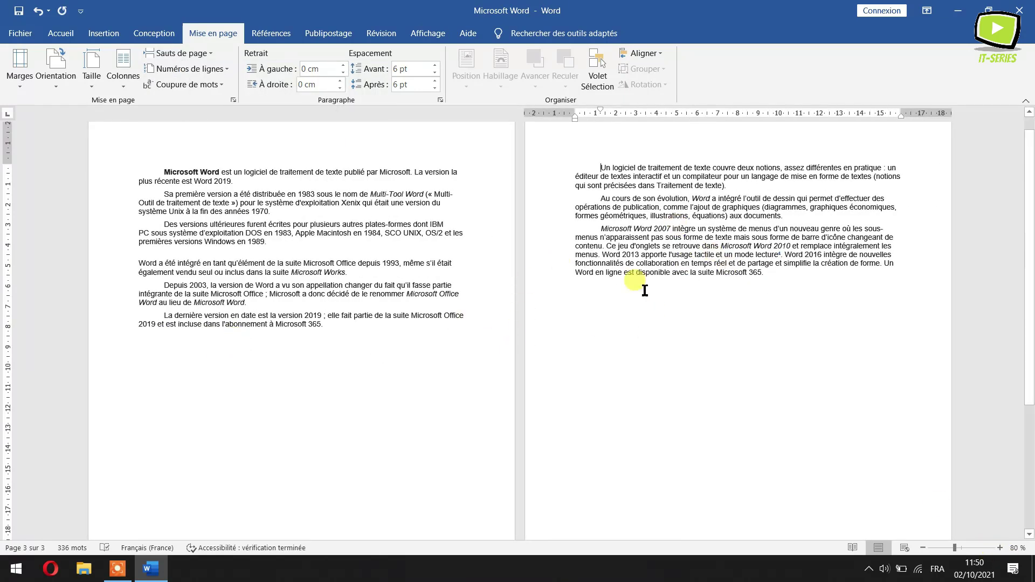
Add an empty line after the last paragraph of the document.
left_click(772, 276)
key("Return")
key("ctrl+alt+Return")
scroll(670, 351, "down", 5)
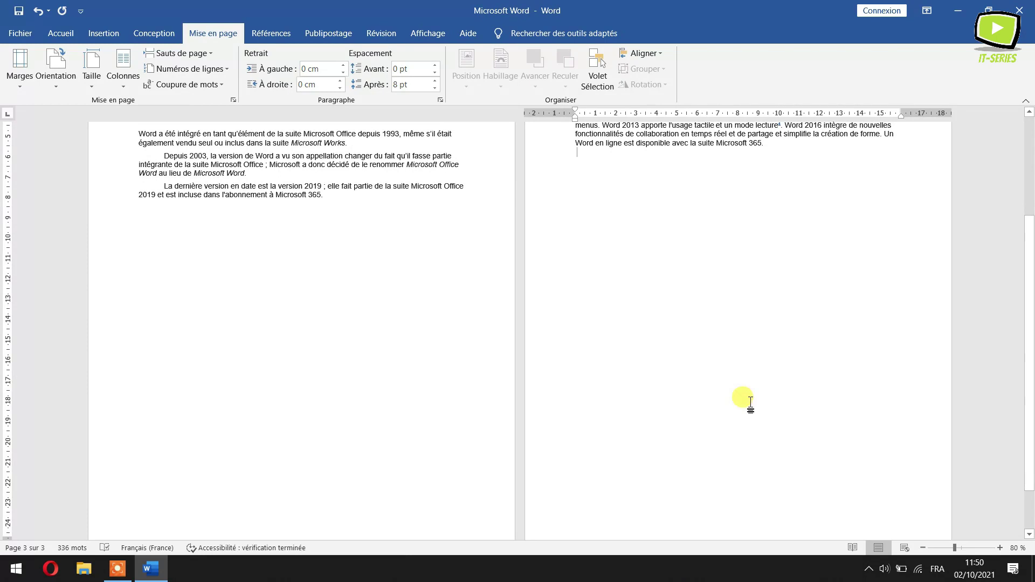
Add empty lines before the paragraph starting with "Un logiciel de traitement" until it starts on a new page.
left_click(923, 548)
left_click(924, 548)
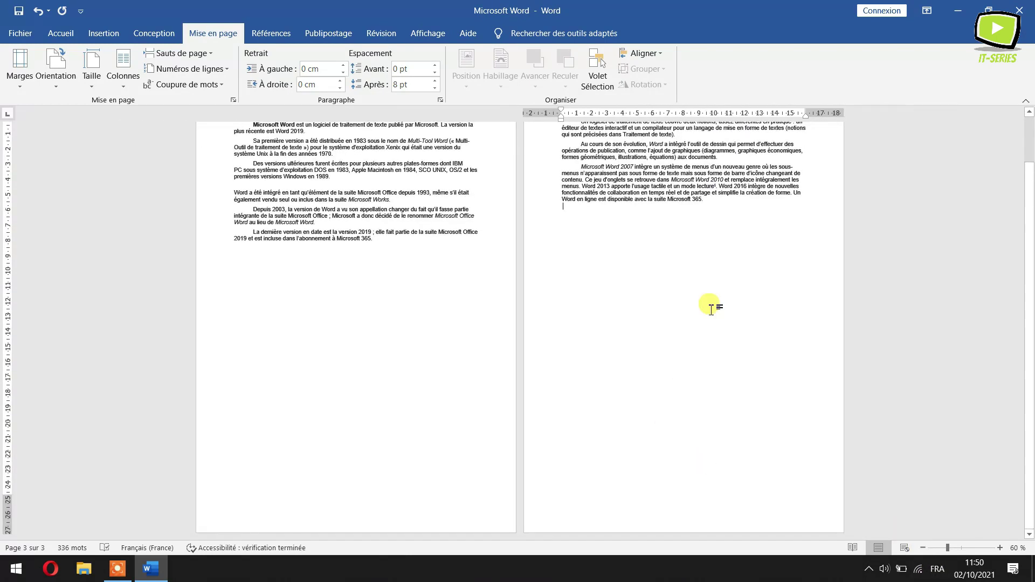
left_click(564, 249)
scroll(566, 252, "up", 2)
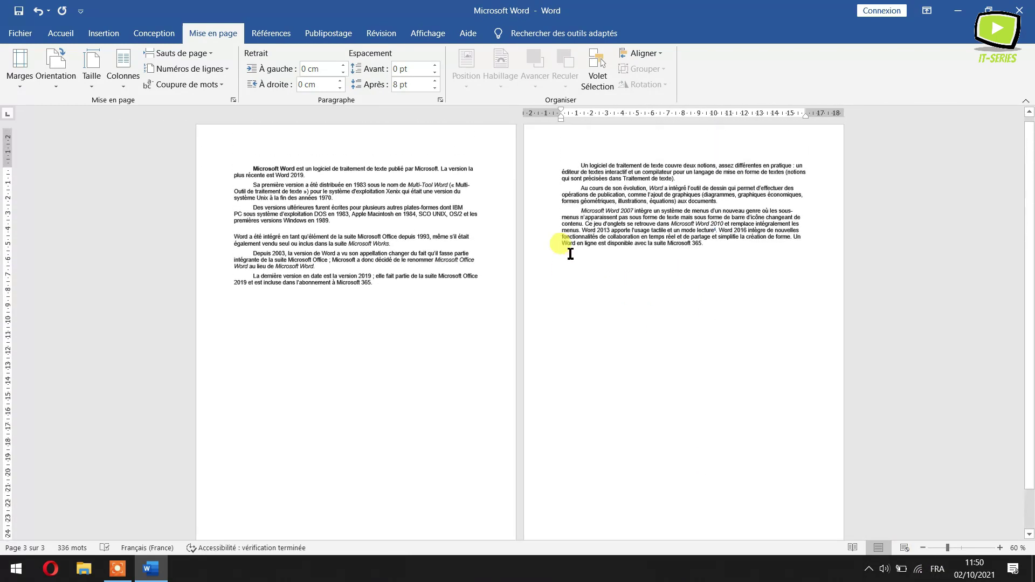
left_click(581, 170)
key("Return")
key("Return")
key("Return")
key("Return")
key("Return")
key("Return")
key("Return")
key("Return")
key("Return")
key("Return")
key("Return")
key("Return")
key("Return")
key("Return")
key("Return")
key("Return")
key("Return")
key("Return")
key("Return")
key("Return")
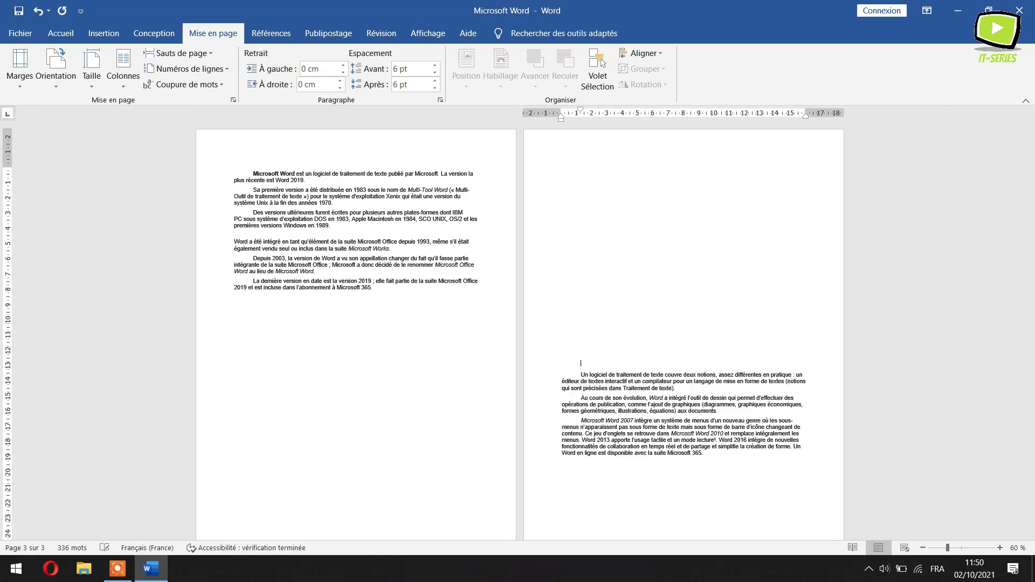
key("ctrl+Return")
key("BackSpace")
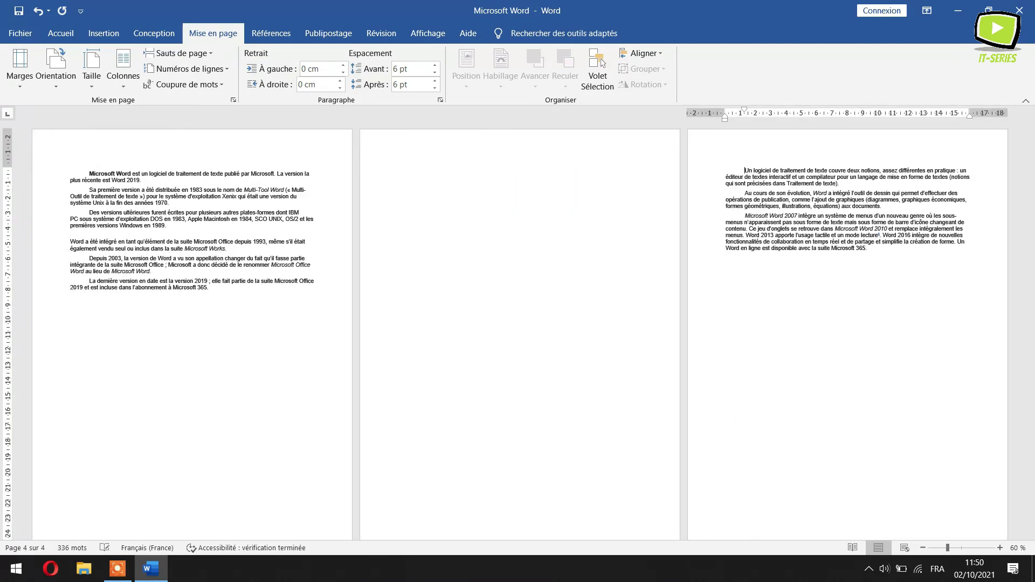
Move the three paragraphs from "Word a été intégré" to "La dernière version" from the first page to the blank page.
left_click_drag(213, 287, 70, 241)
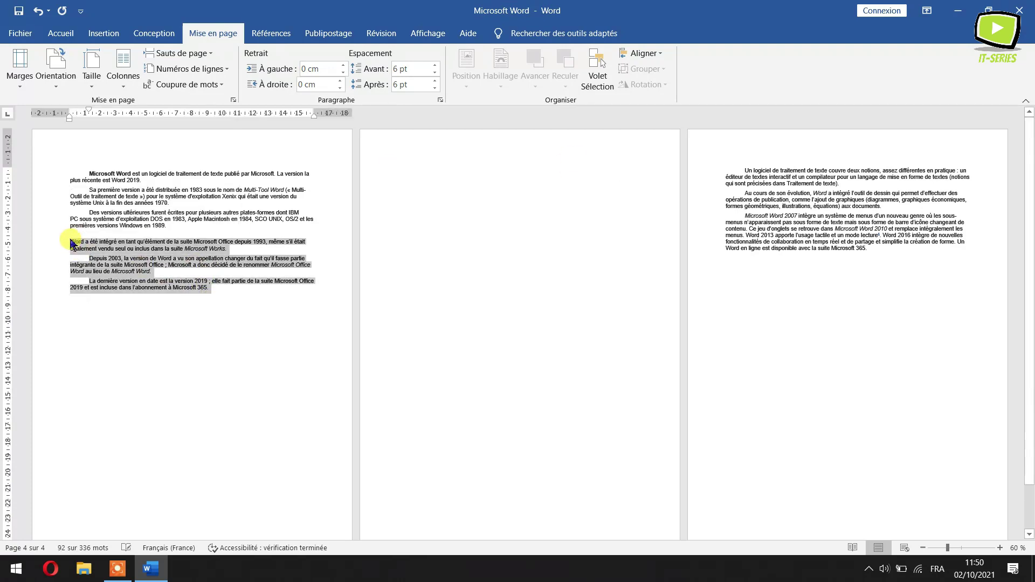
key("ctrl+x")
left_click(413, 194)
key("ctrl+v")
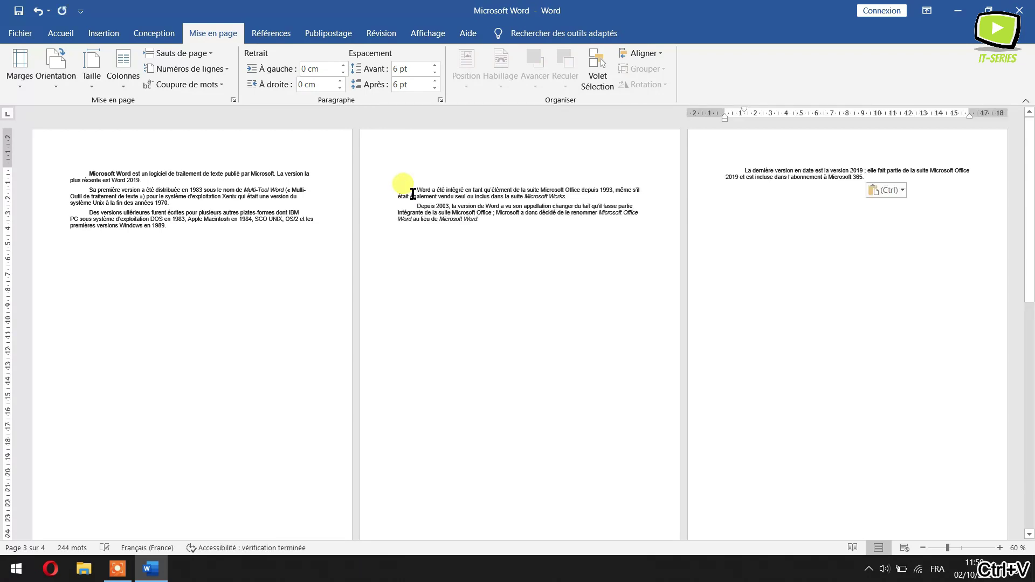
scroll(548, 262, "down", 2)
scroll(513, 310, "down", 2)
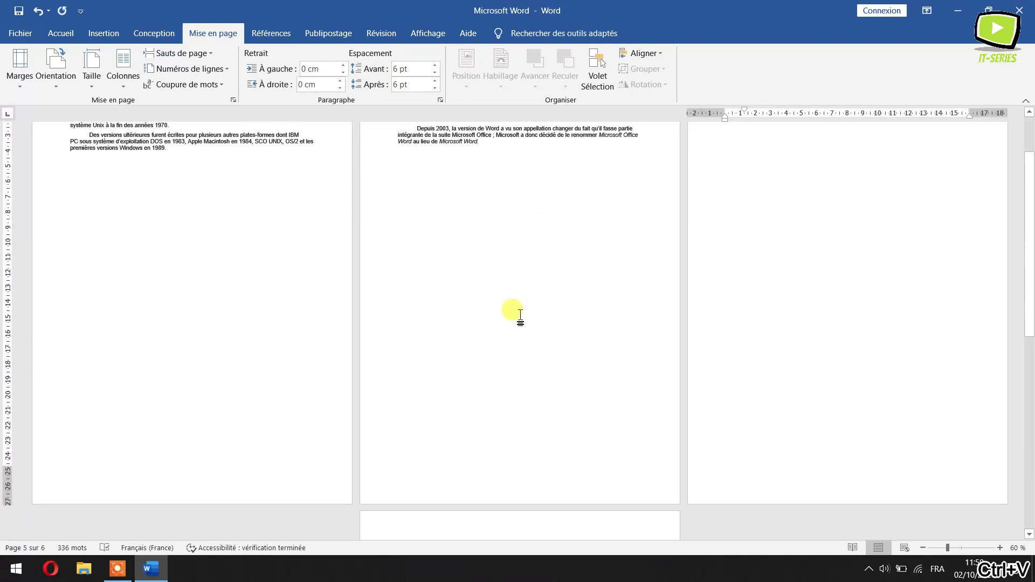
scroll(607, 268, "up", 3)
scroll(608, 268, "up", 1)
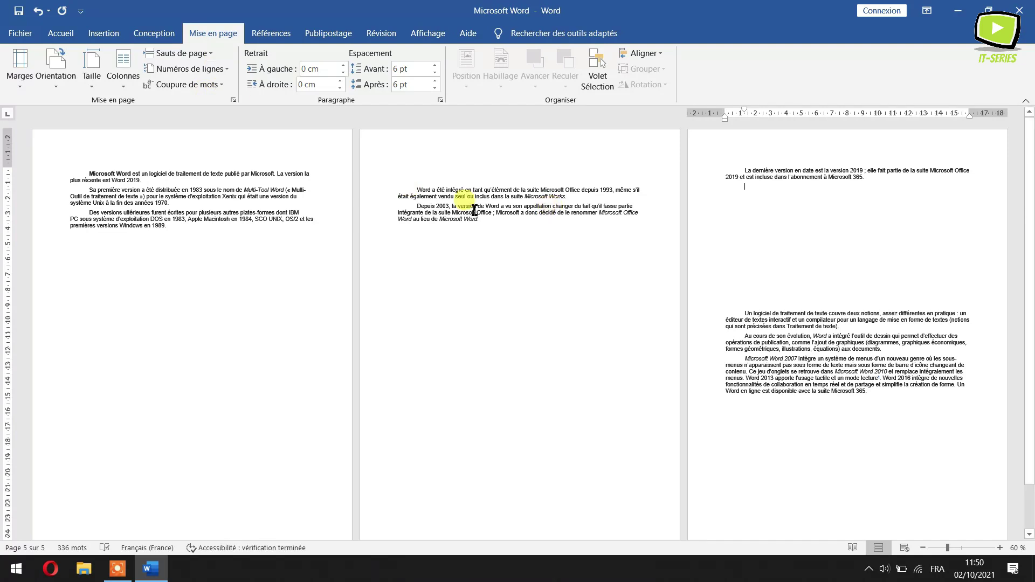
Insert an odd page section break before the paragraph starting with "Des versions ultérieures".
left_click(90, 213)
left_click(178, 53)
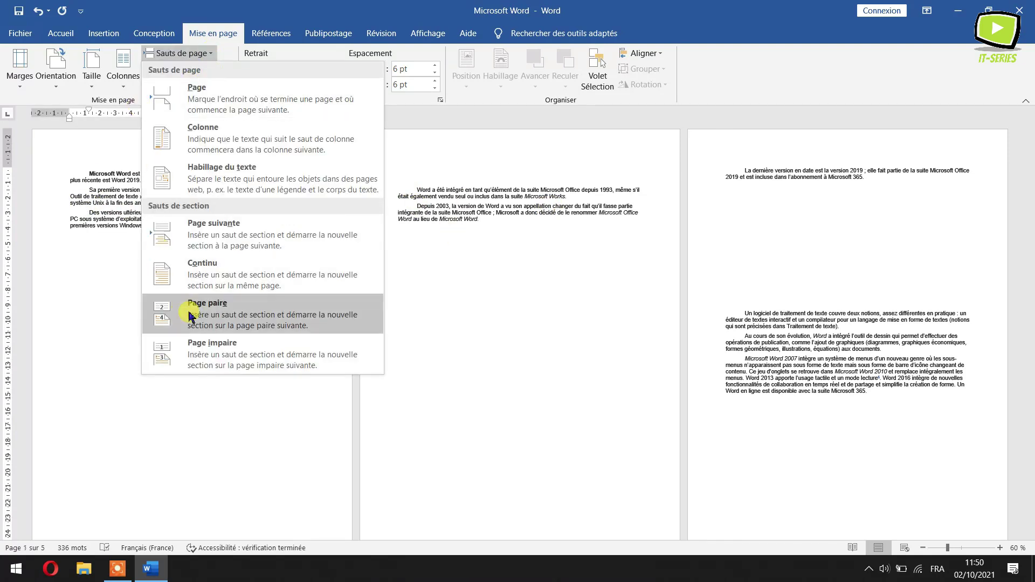
left_click(204, 348)
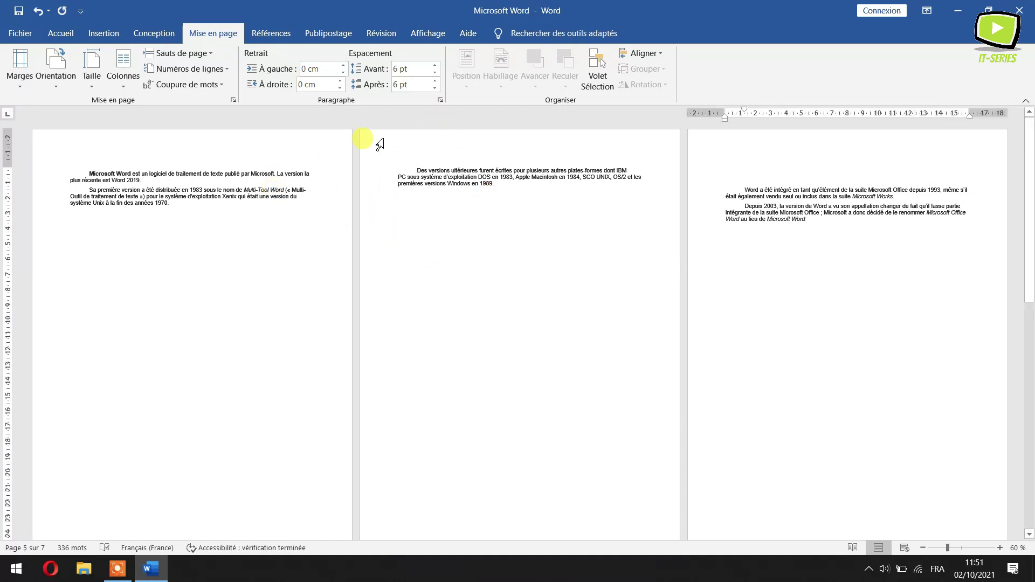
left_click(202, 52)
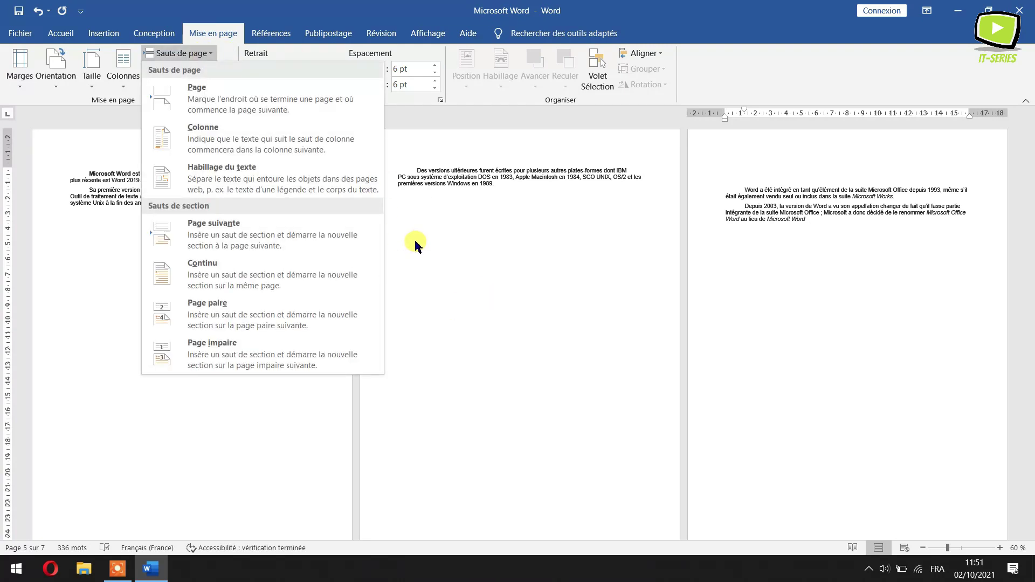
left_click(431, 229)
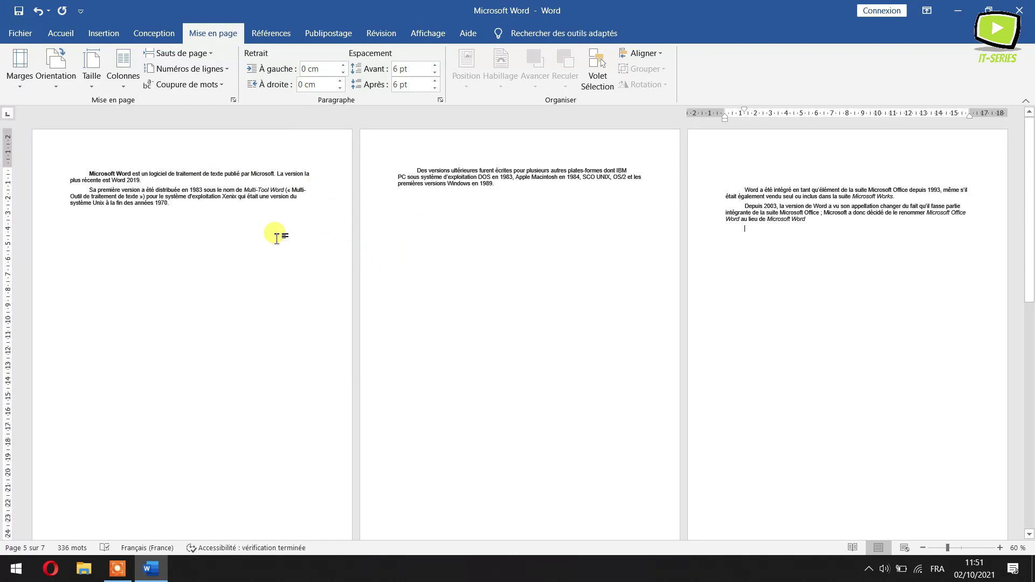
Display the formatting marks and look through the pages for the section break marks.
left_click(62, 36)
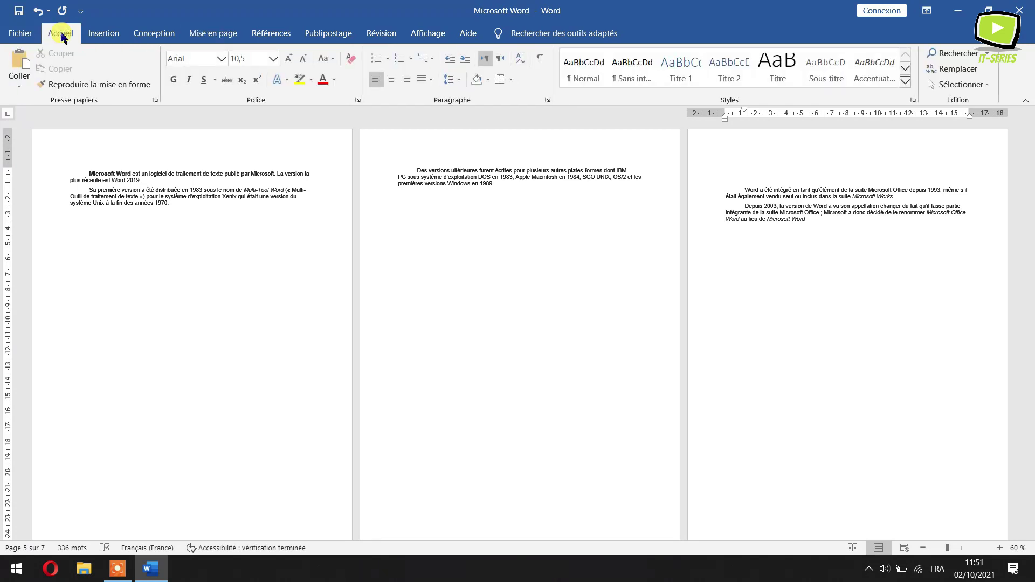
left_click(540, 61)
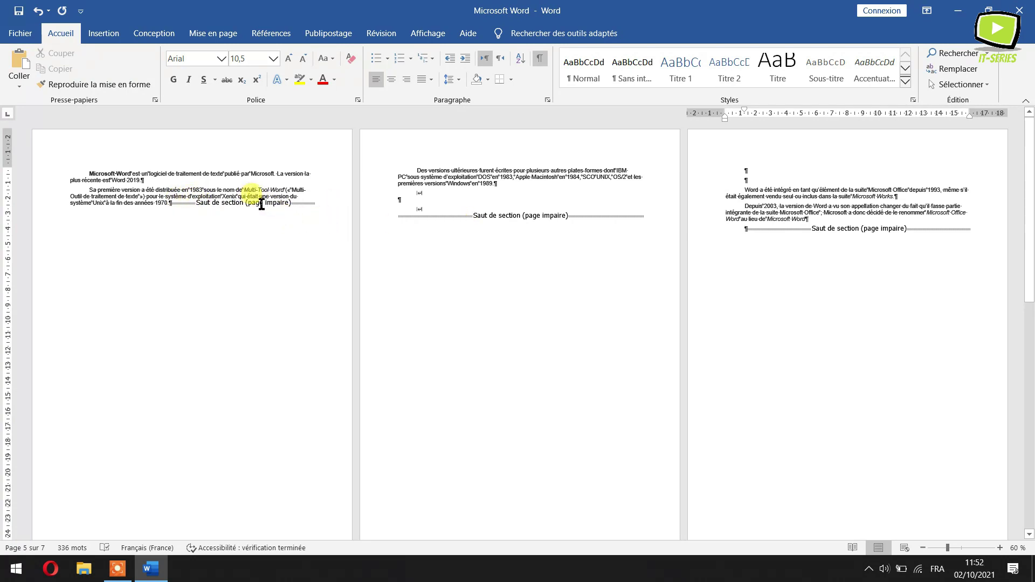
scroll(555, 342, "down", 6)
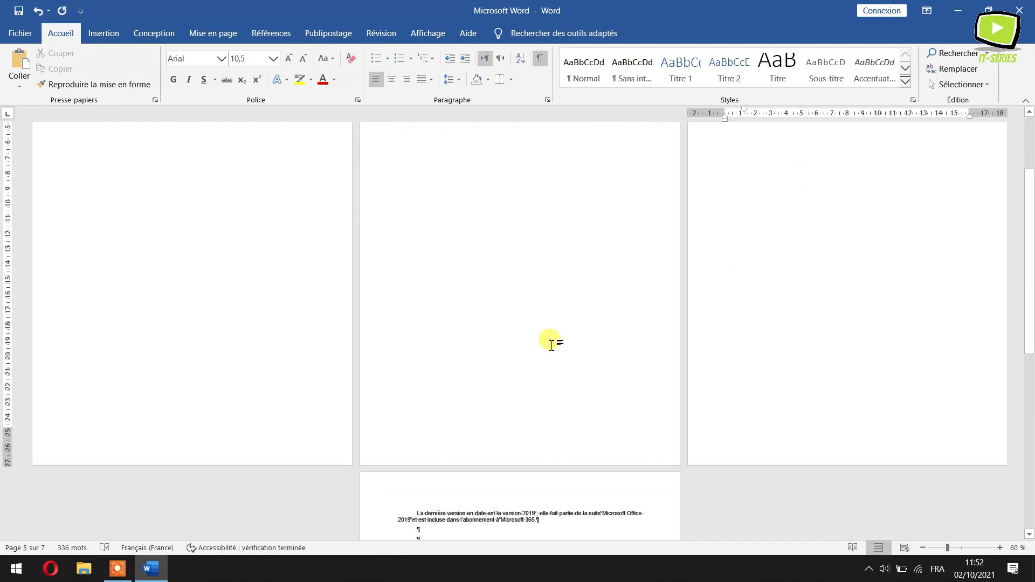
scroll(493, 312, "down", 4)
scroll(493, 312, "up", 5)
scroll(493, 316, "up", 3)
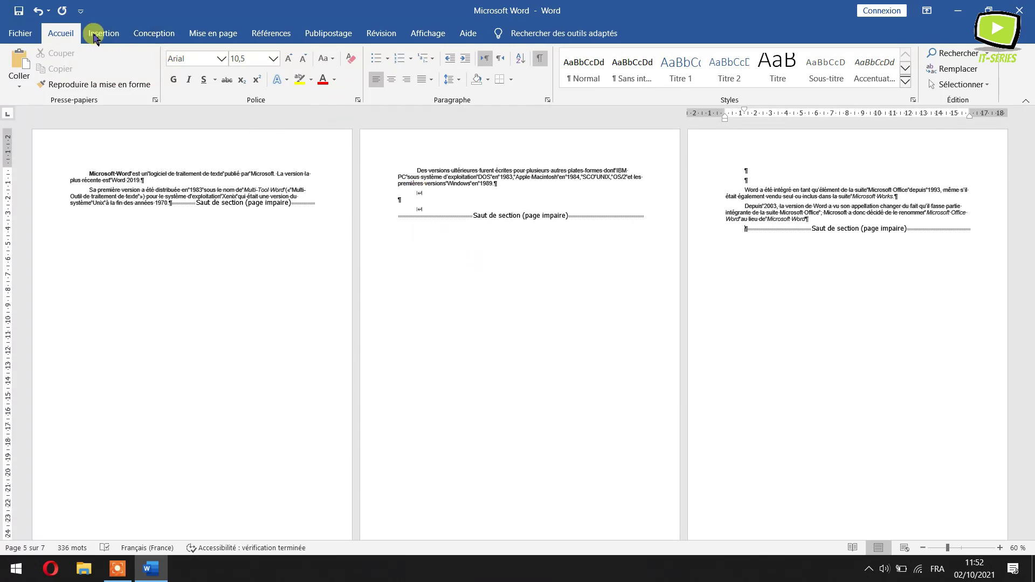
Insert a page break before the paragraph starting with "Sa première version" and select the break mark.
left_click(91, 190)
left_click(215, 34)
left_click(200, 56)
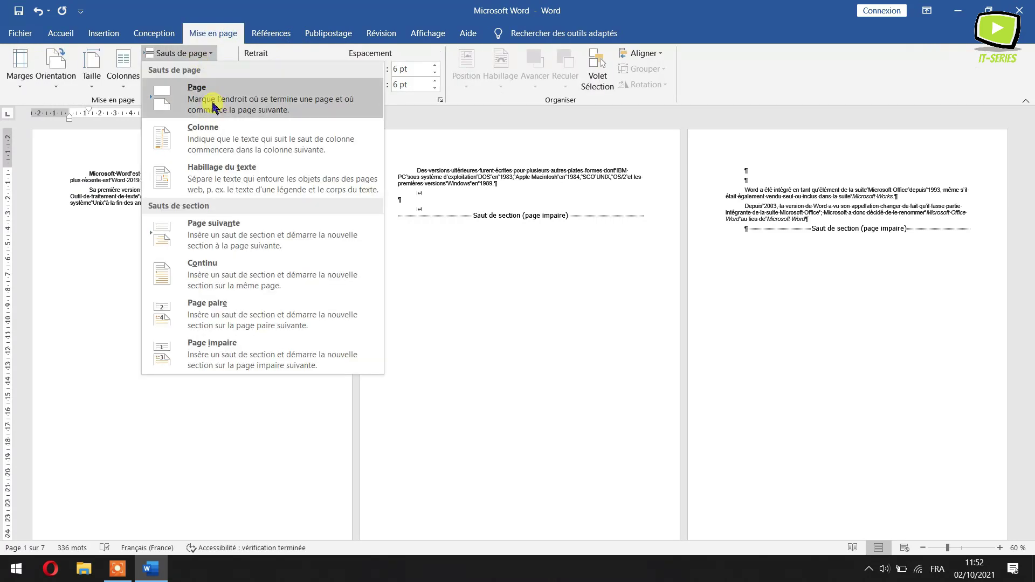
left_click(214, 107)
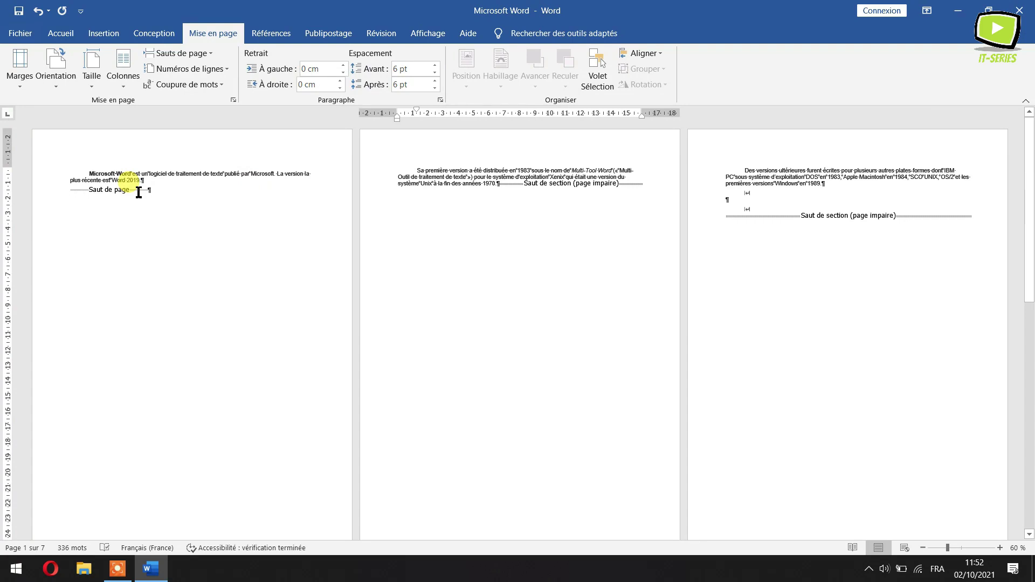
double_click(94, 190)
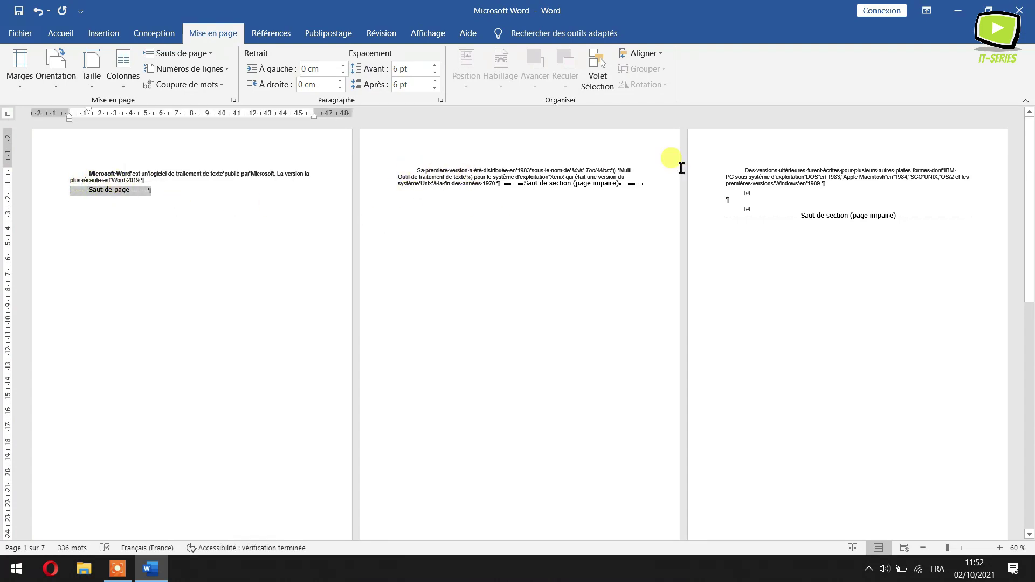
Insert a column break after "PC sous système" in the "Des versions ultérieures" paragraph and zoom in to 90% on it.
left_click(775, 178)
left_click(208, 54)
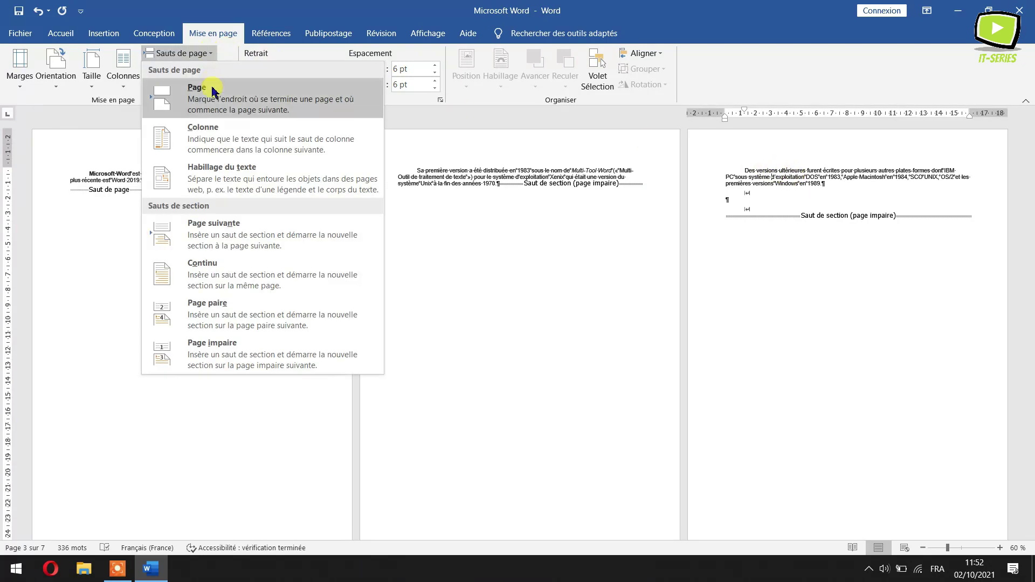
left_click(224, 142)
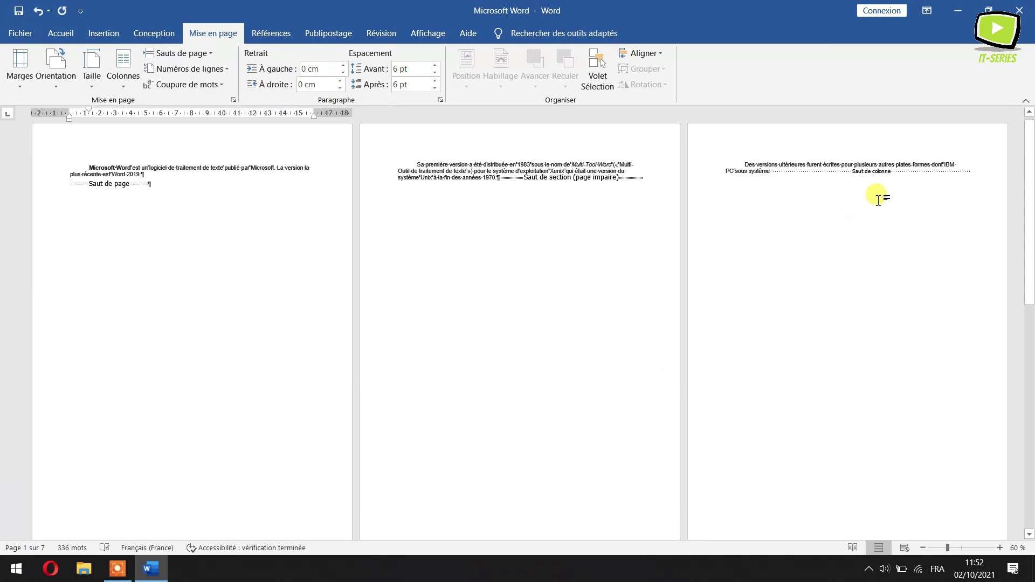
left_click(883, 171)
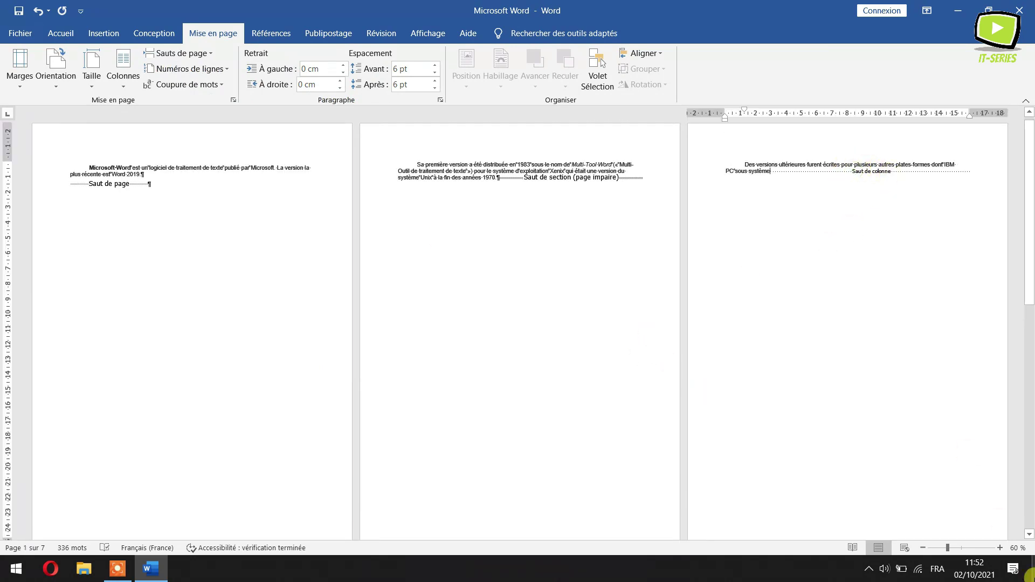
left_click(1000, 548)
left_click(1001, 548)
left_click(1001, 548)
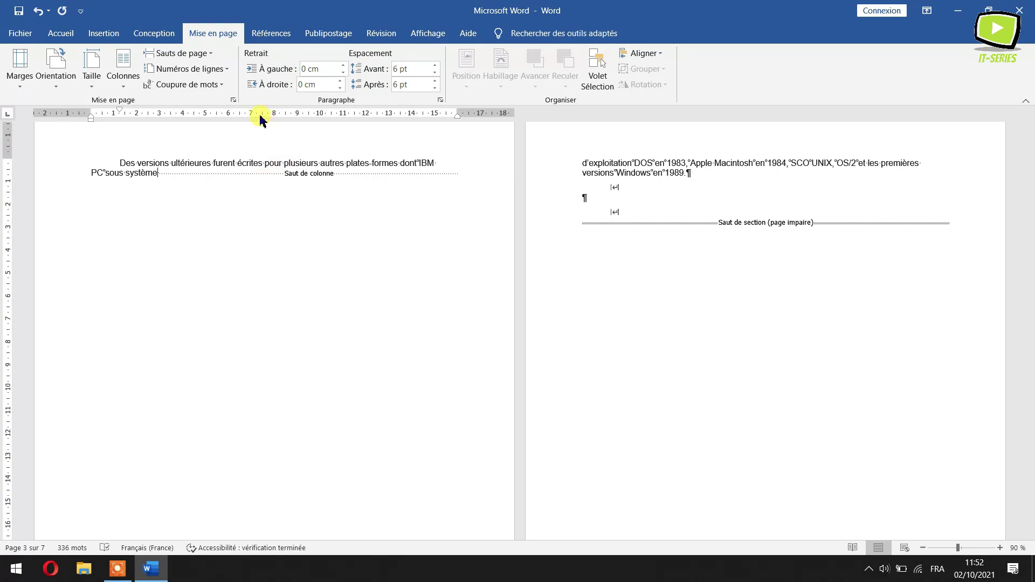
left_click(208, 52)
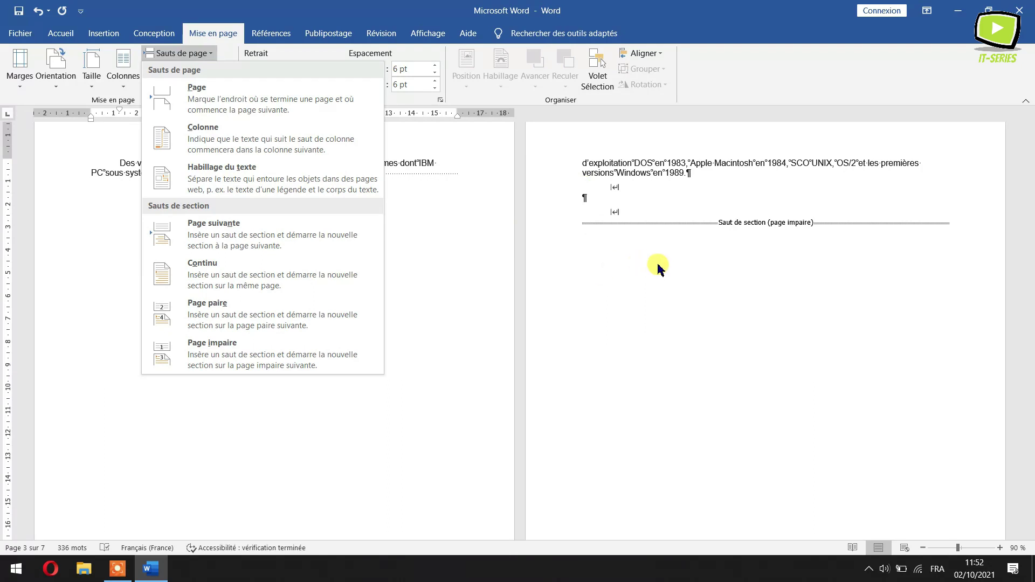
left_click(61, 33)
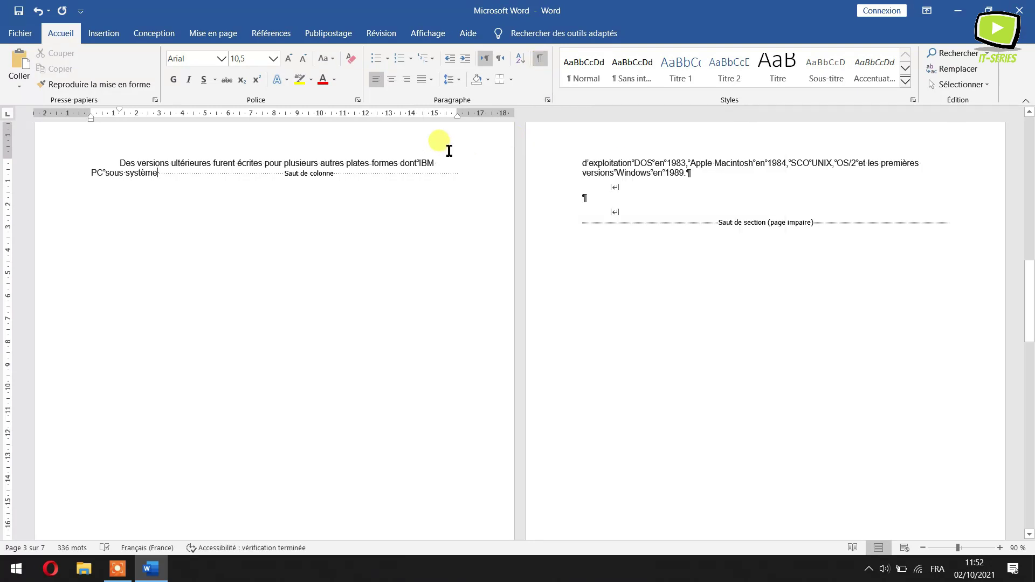
left_click(211, 33)
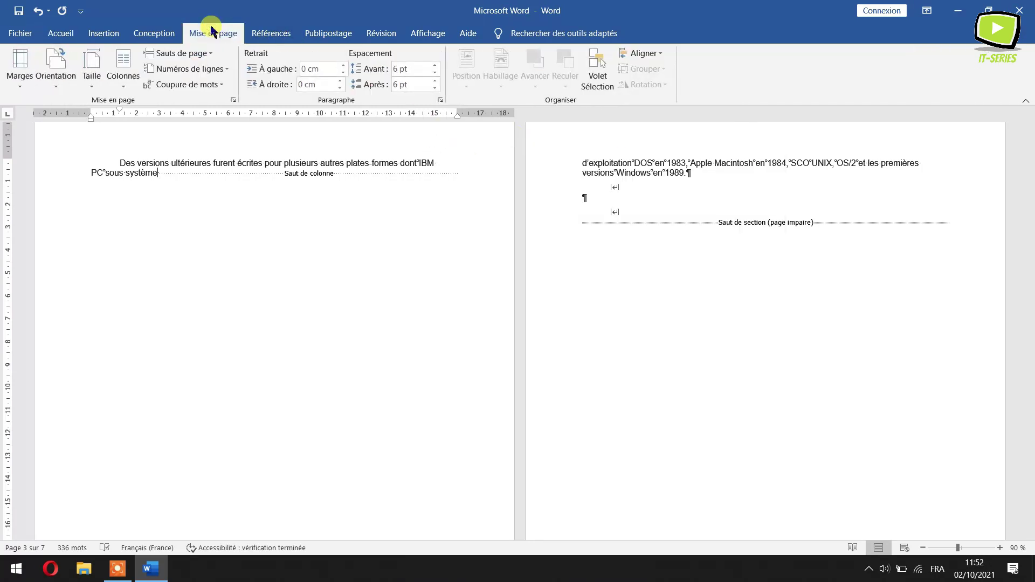